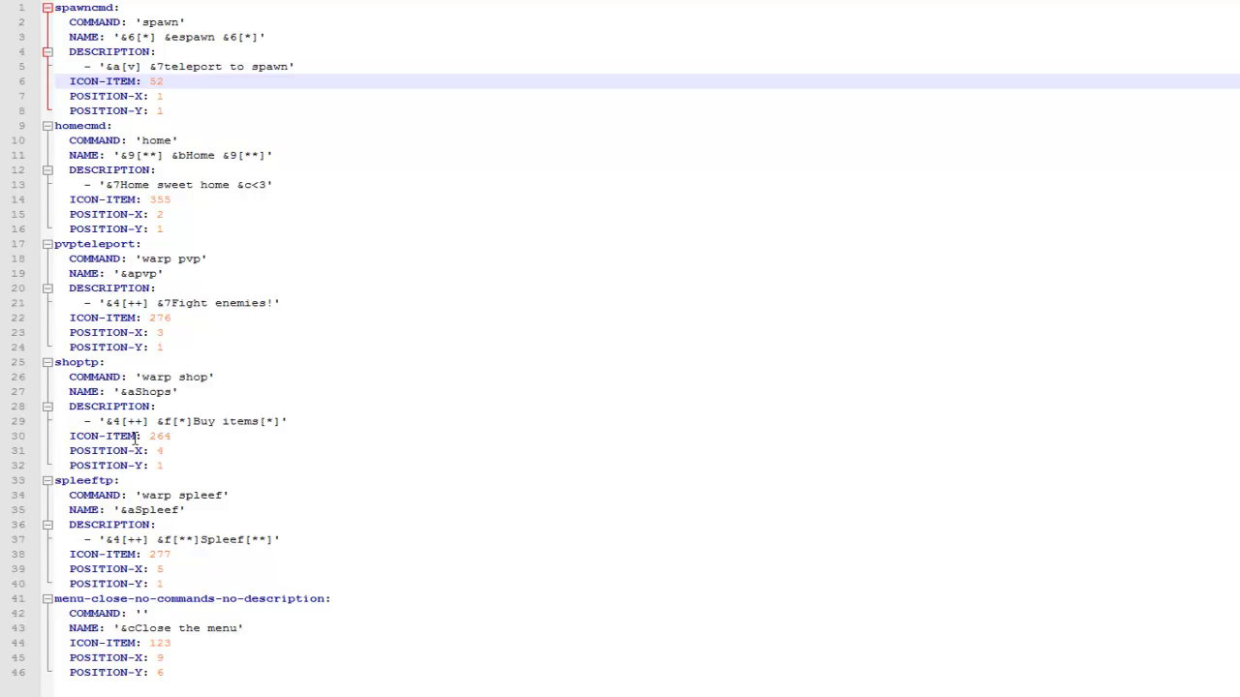
- Duplicate the whole shoptp block directly below itself, above the spleeftp block
{"action": "left_click_drag", "start_coordinate": [179, 469], "coordinate": [47, 366]}
{"action": "key", "text": "ctrl+c"}
{"action": "left_click", "coordinate": [178, 466]}
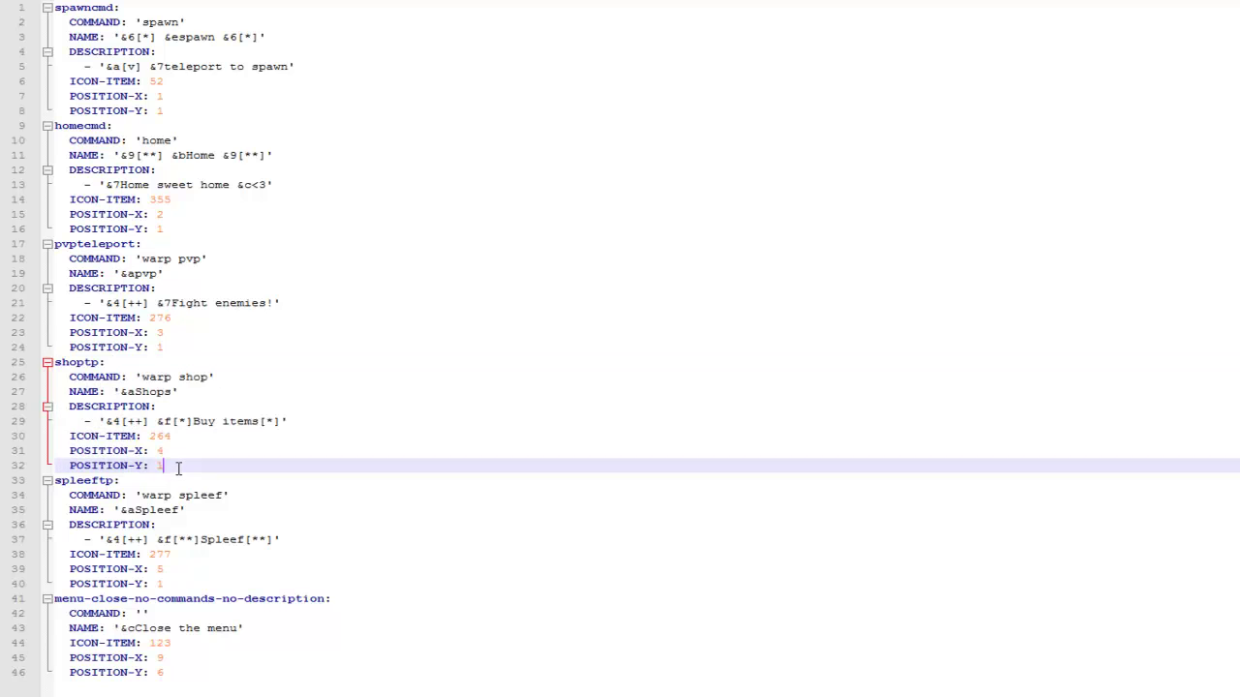
{"action": "key", "text": "Return"}
{"action": "key", "text": "ctrl+v"}
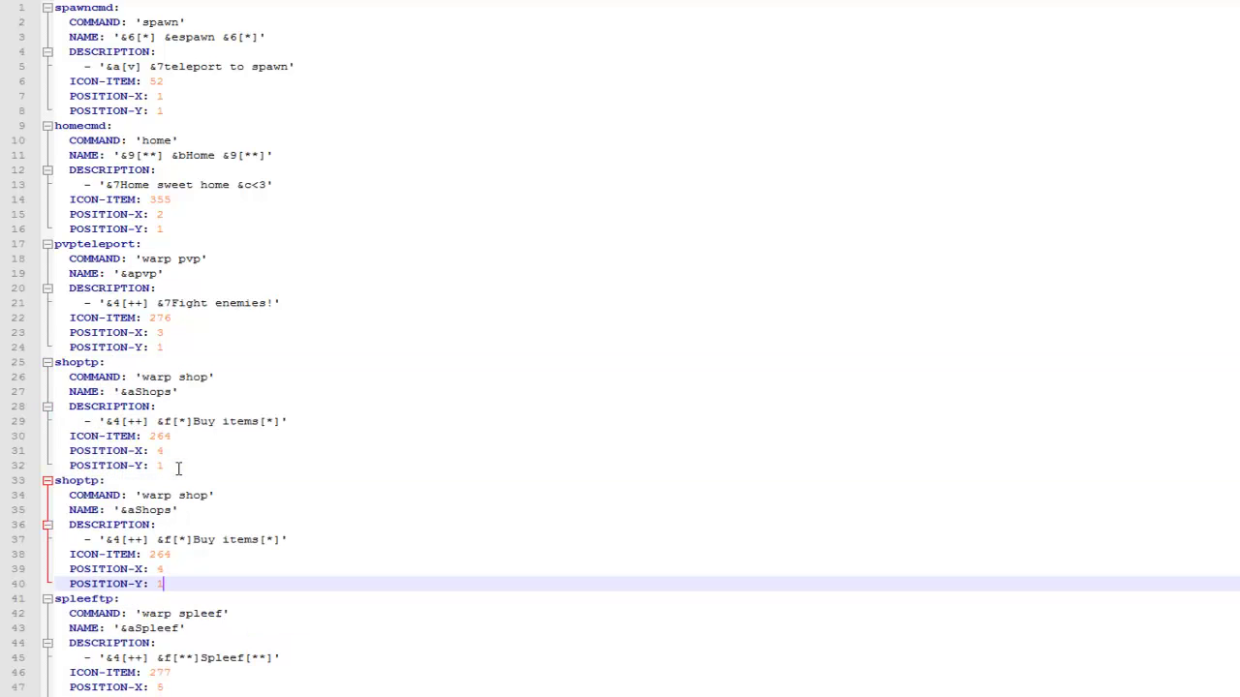
- Rename the duplicated shoptp block to time
{"action": "left_click", "coordinate": [101, 479]}
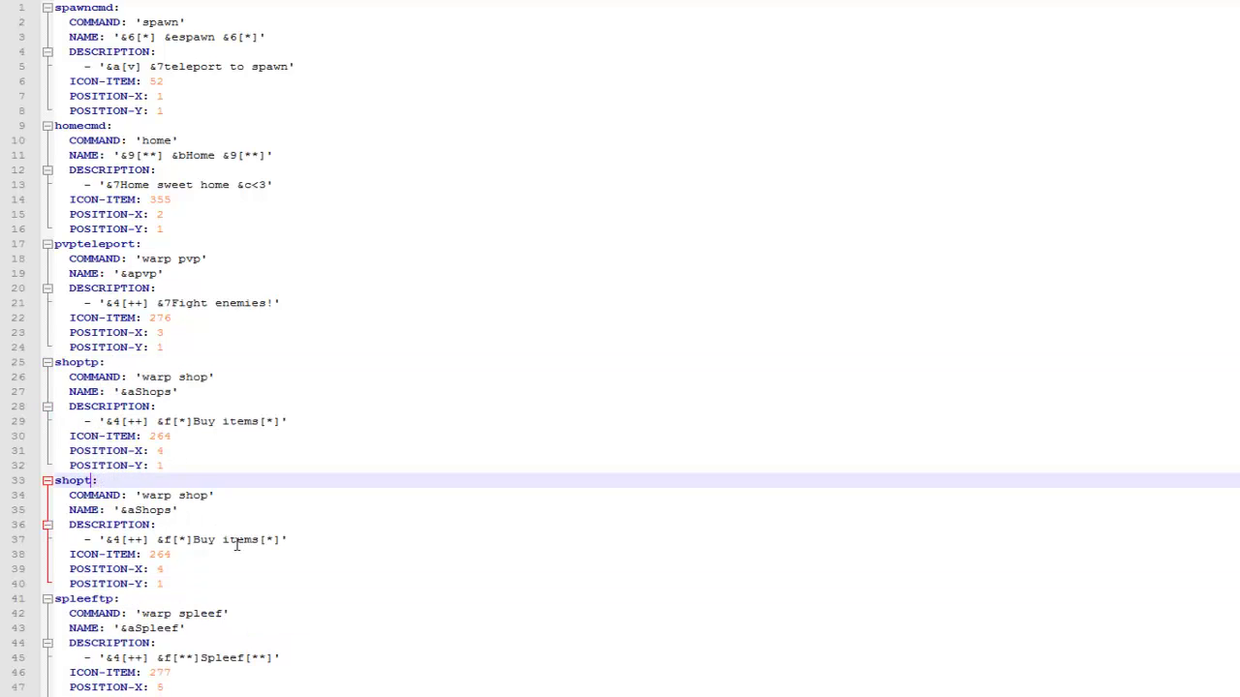
{"action": "key", "text": "BackSpace"}
{"action": "key", "text": "BackSpace"}
{"action": "key", "text": "BackSpace"}
{"action": "type", "text": "time"}
- Set the COMMAND of the time block to 'time'
{"action": "left_click", "coordinate": [208, 495]}
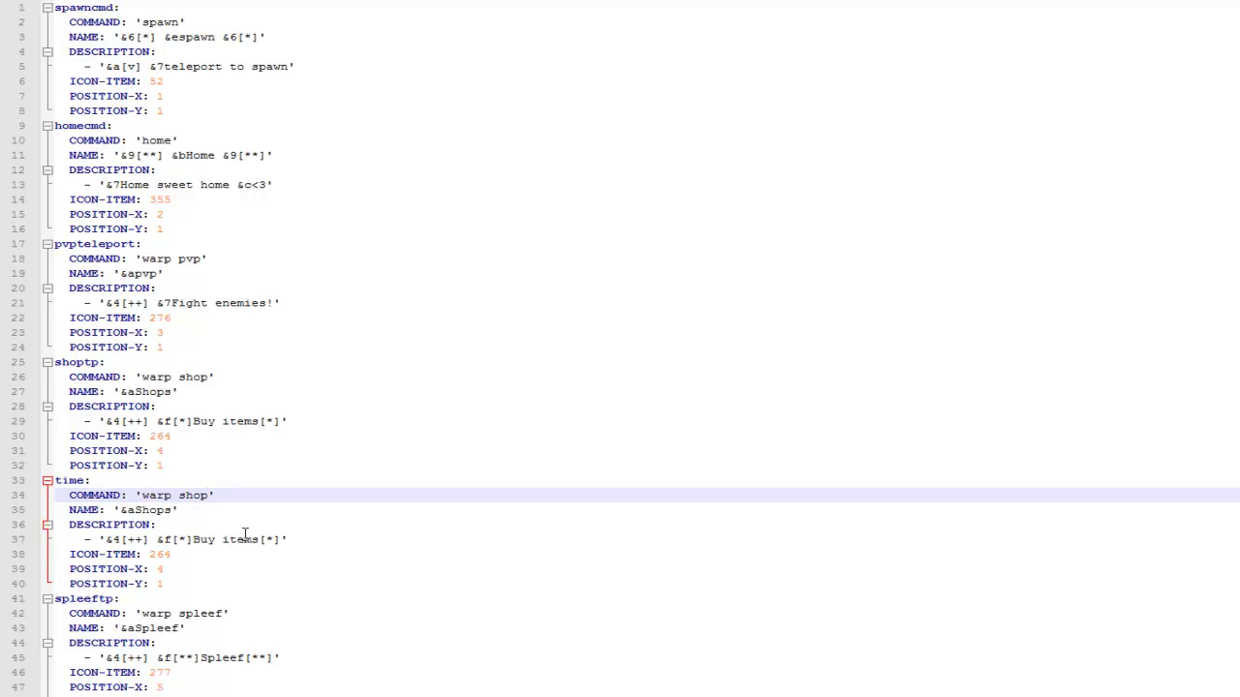
{"action": "key", "text": "BackSpace"}
{"action": "key", "text": "BackSpace"}
{"action": "key", "text": "BackSpace"}
{"action": "key", "text": "BackSpace"}
{"action": "key", "text": "BackSpace"}
{"action": "key", "text": "BackSpace"}
- Set the NAME of the time block to '&aTime'
{"action": "left_click", "coordinate": [173, 511]}
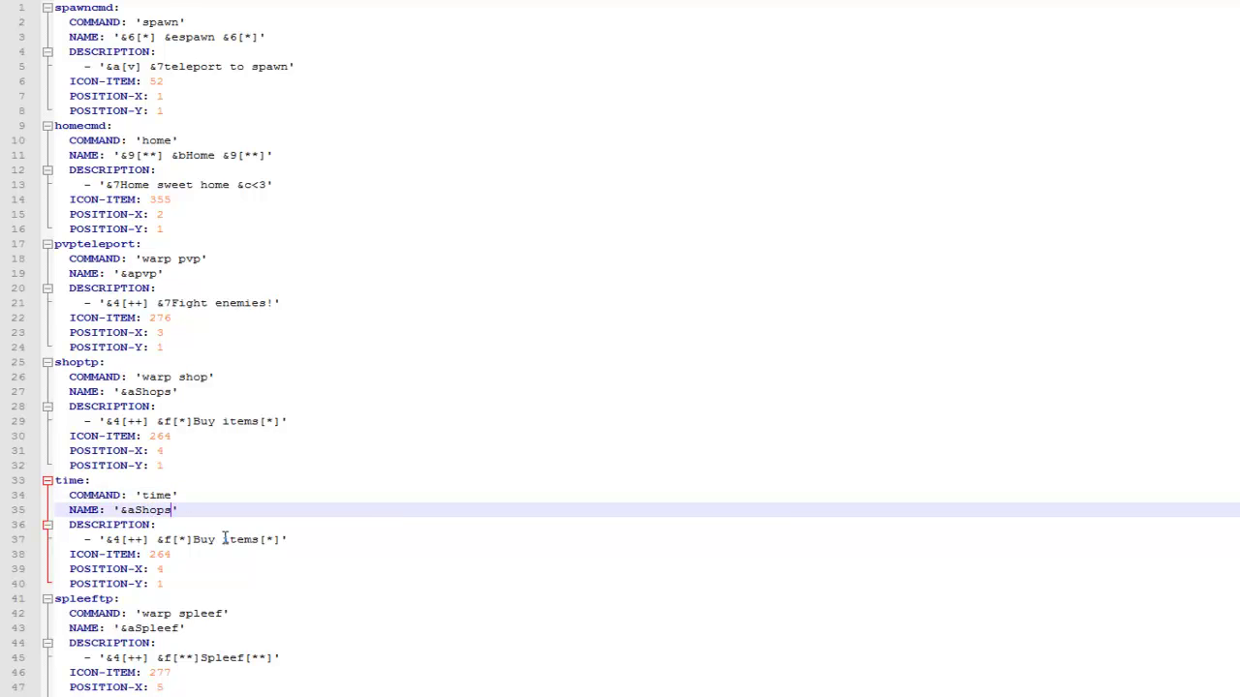
{"action": "key", "text": "BackSpace"}
{"action": "key", "text": "BackSpace"}
{"action": "key", "text": "BackSpace"}
{"action": "type", "text": "Time"}
- Change the time block's description to '&4[++] &f[**]Show Time![**]'
{"action": "left_click", "coordinate": [259, 540]}
{"action": "key", "text": "BackSpace"}
{"action": "key", "text": "BackSpace"}
{"action": "key", "text": "BackSpace"}
{"action": "key", "text": "BackSpace"}
{"action": "key", "text": "BackSpace"}
{"action": "key", "text": "BackSpace"}
{"action": "key", "text": "BackSpace"}
{"action": "key", "text": "BackSpace"}
{"action": "key", "text": "BackSpace"}
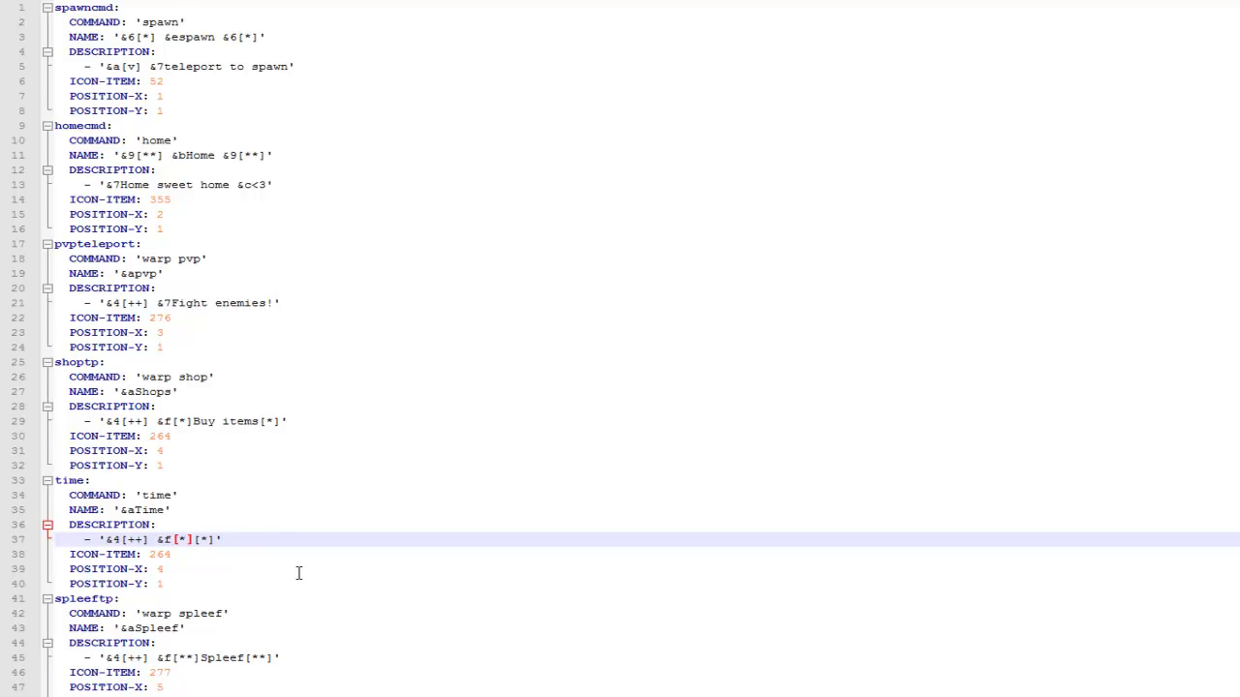
{"action": "type", "text": "Show Time!"}
{"action": "left_click", "coordinate": [189, 540]}
{"action": "type", "text": "*"}
{"action": "left_click", "coordinate": [278, 540]}
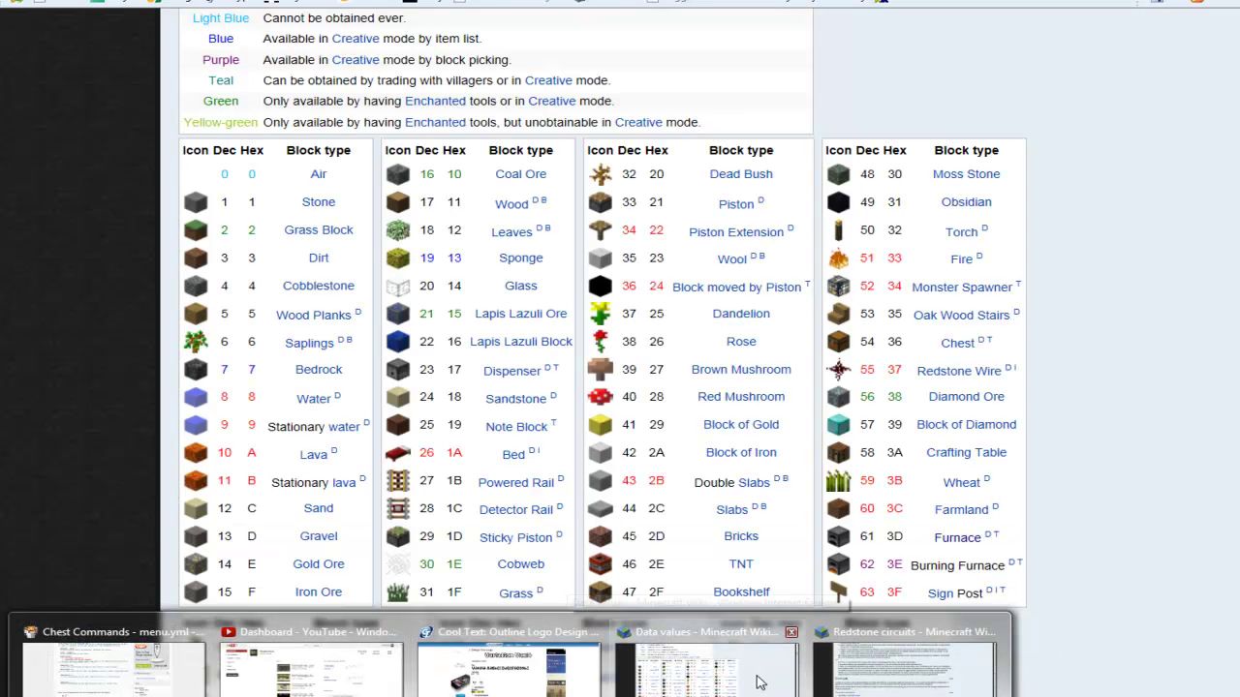
- Look up the clock's decimal item ID on the Minecraft Wiki data values page
{"action": "left_click", "coordinate": [761, 683]}
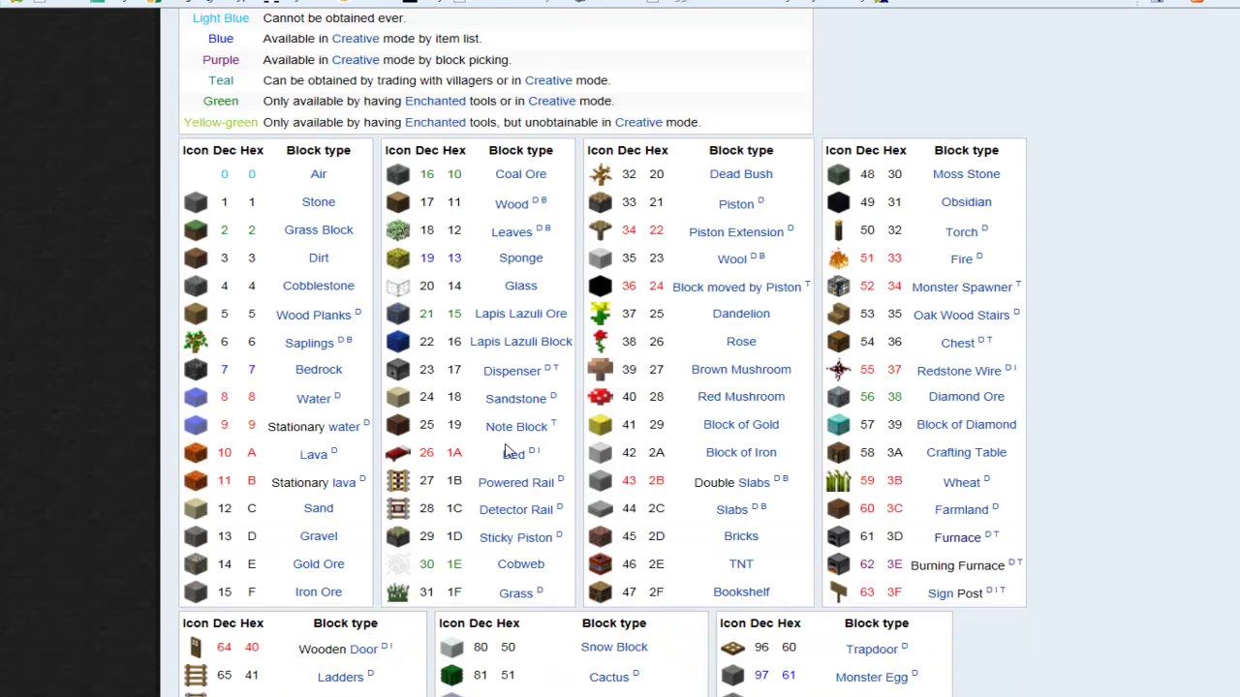
{"action": "scroll", "coordinate": [494, 434], "scroll_direction": "down", "scroll_amount": 9}
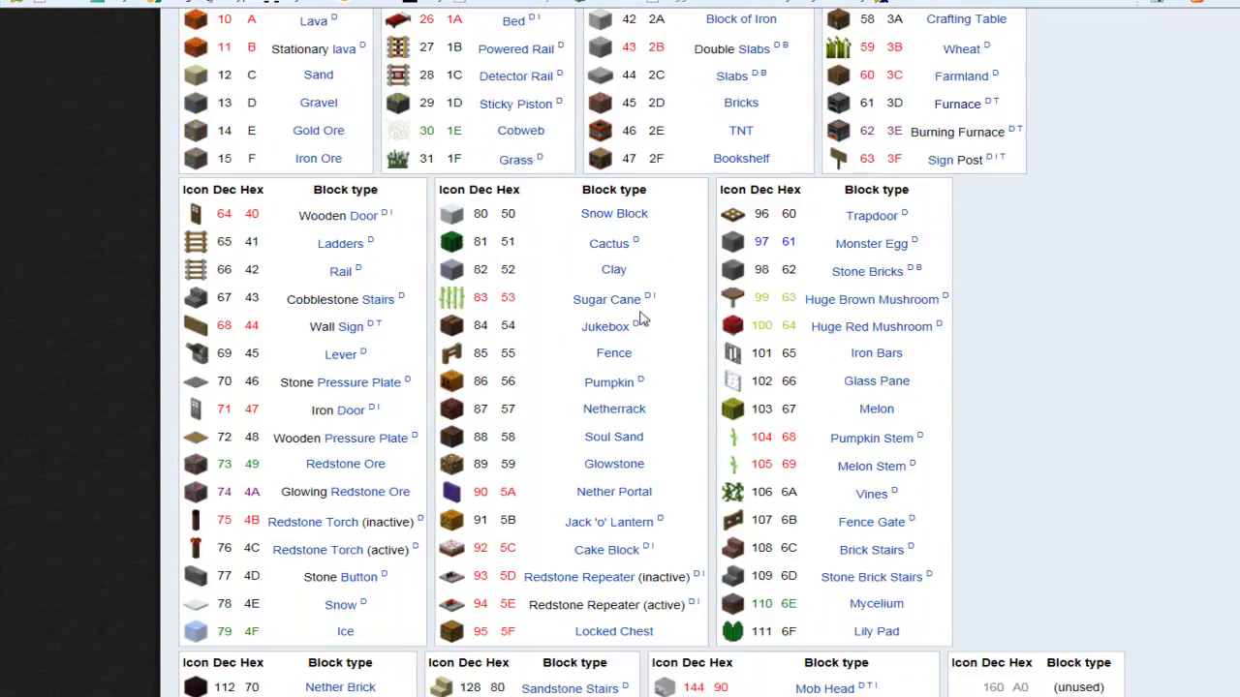
{"action": "scroll", "coordinate": [639, 320], "scroll_direction": "down", "scroll_amount": 7}
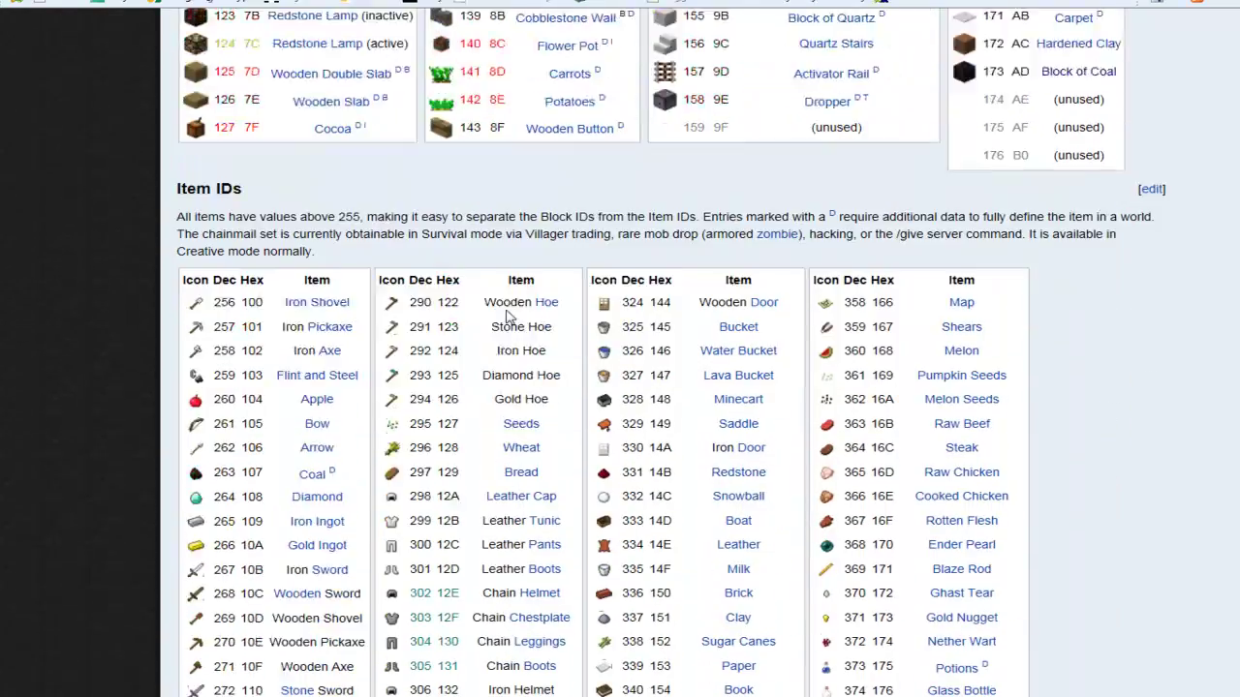
{"action": "scroll", "coordinate": [509, 320], "scroll_direction": "down", "scroll_amount": 1}
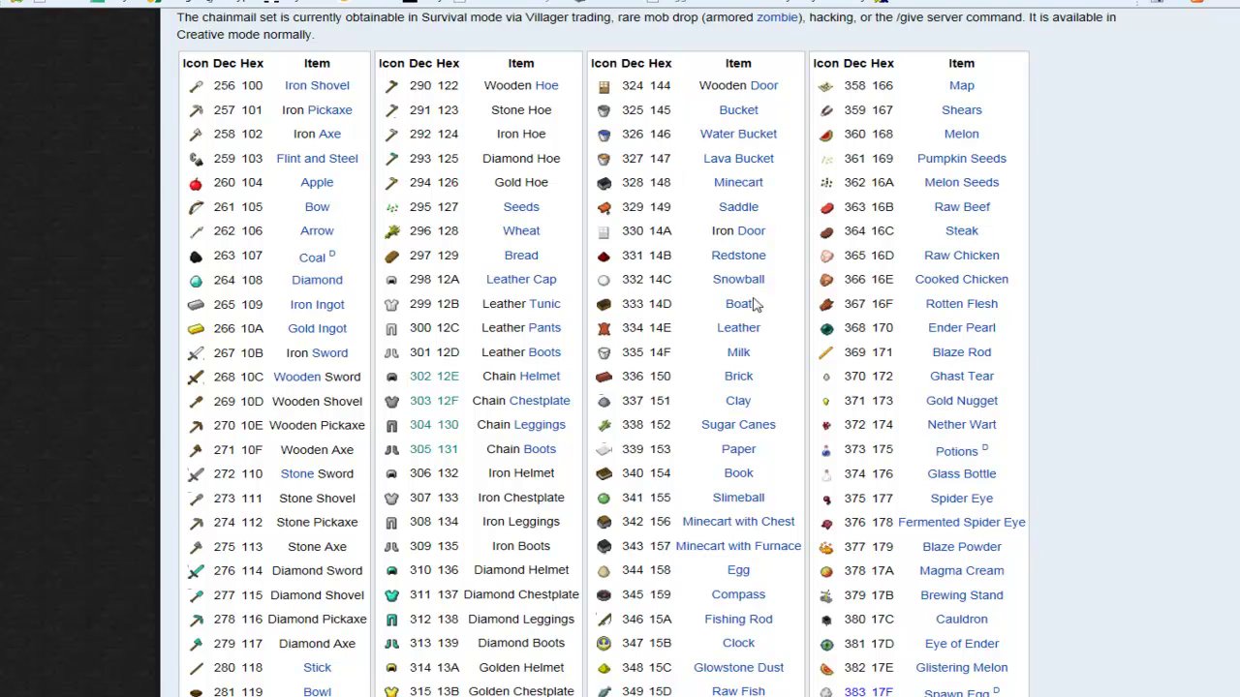
{"action": "scroll", "coordinate": [613, 308], "scroll_direction": "down", "scroll_amount": 1}
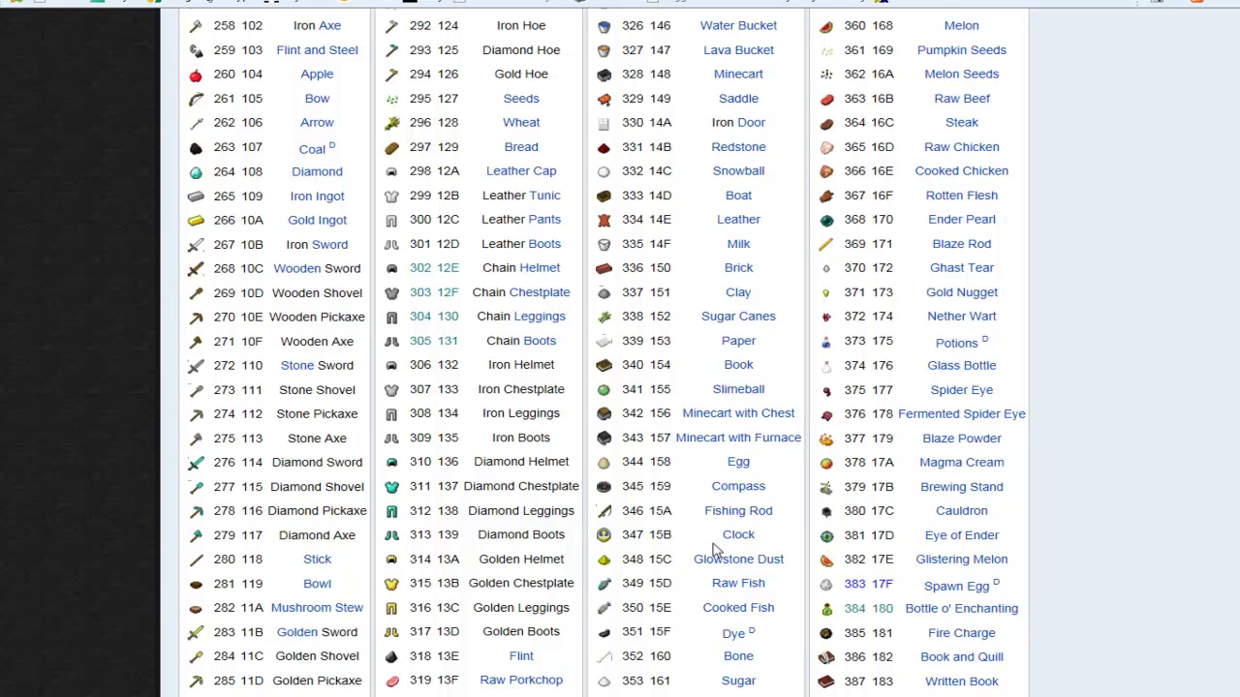
- Return to the menu file and set the time block's ICON-ITEM to 347 and POSITION-X to 6
{"action": "key", "text": "alt+Tab"}
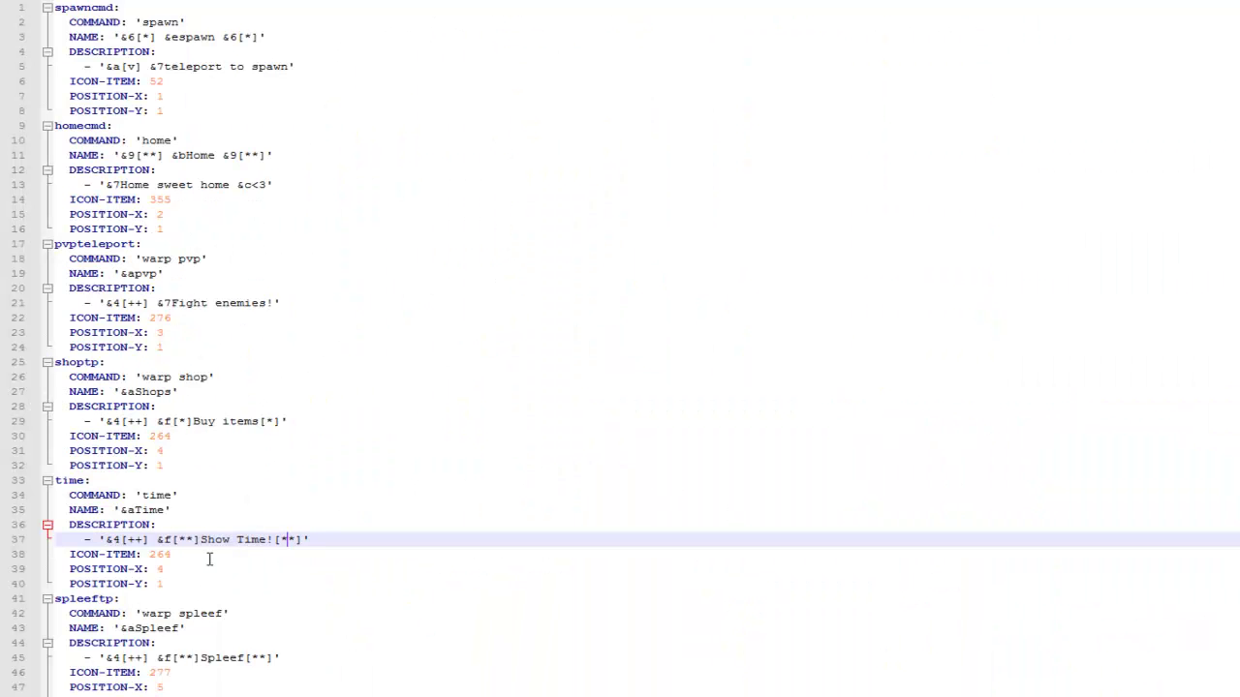
{"action": "left_click", "coordinate": [174, 554]}
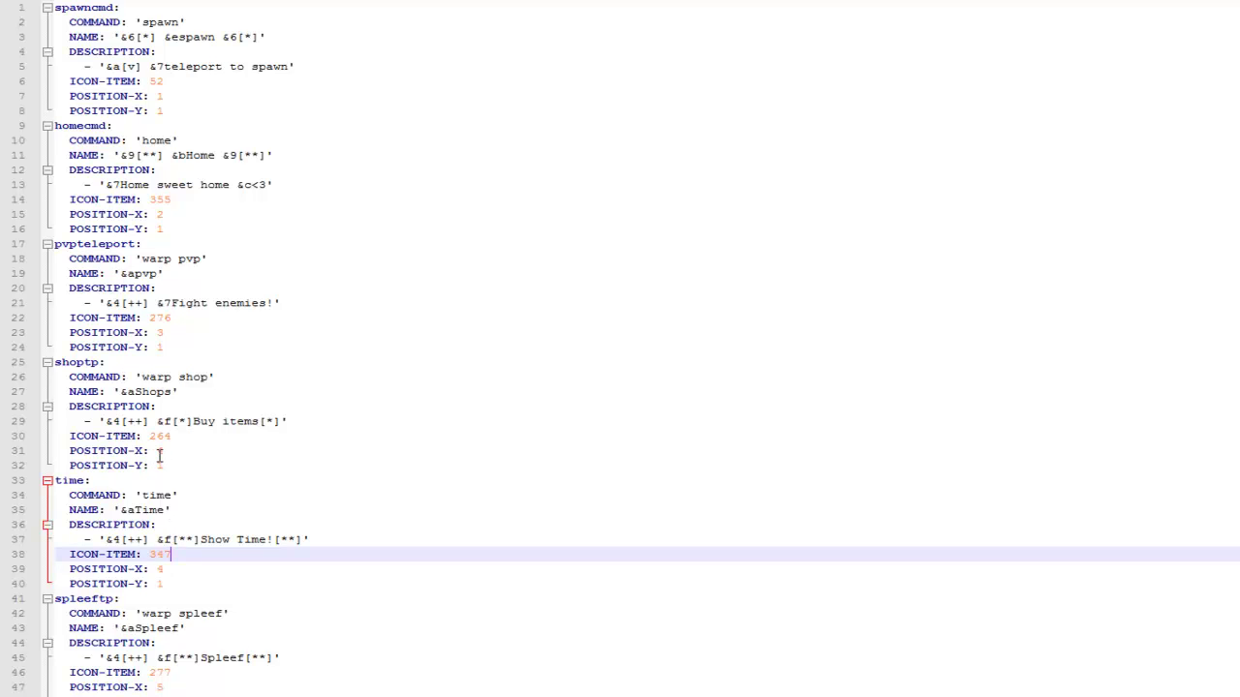
{"action": "scroll", "coordinate": [179, 531], "scroll_direction": "down", "scroll_amount": 2}
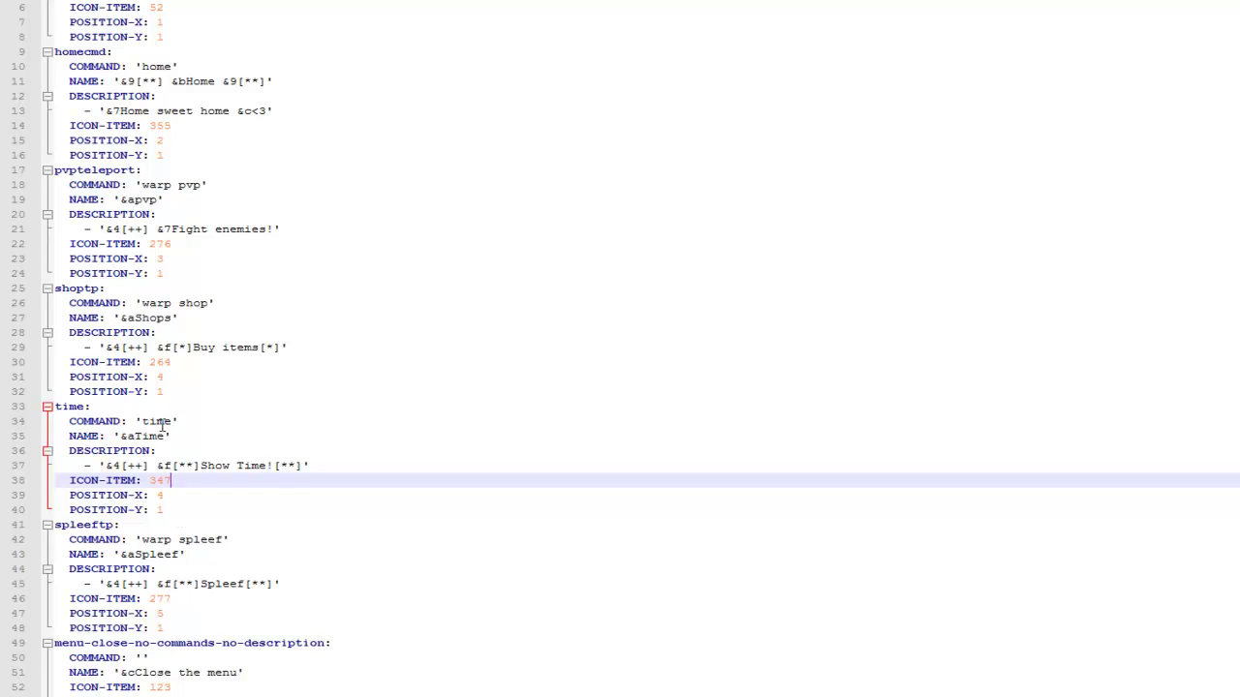
{"action": "left_click", "coordinate": [164, 496]}
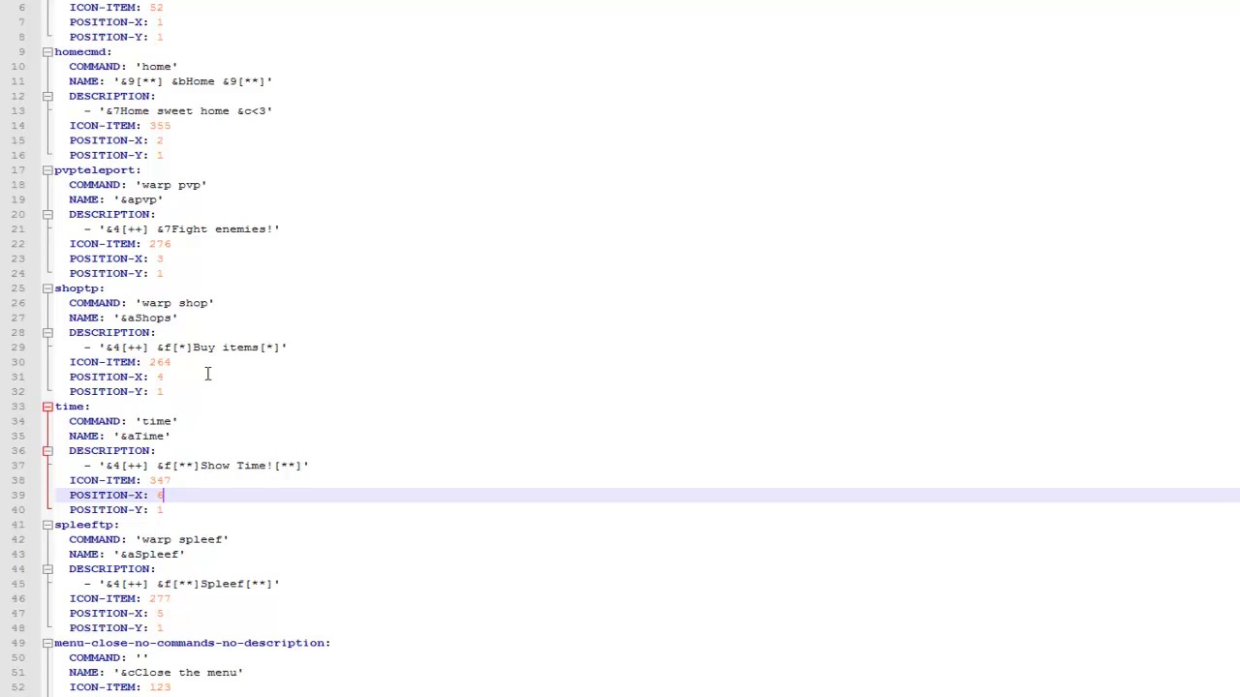
{"action": "scroll", "coordinate": [208, 374], "scroll_direction": "up", "scroll_amount": 2}
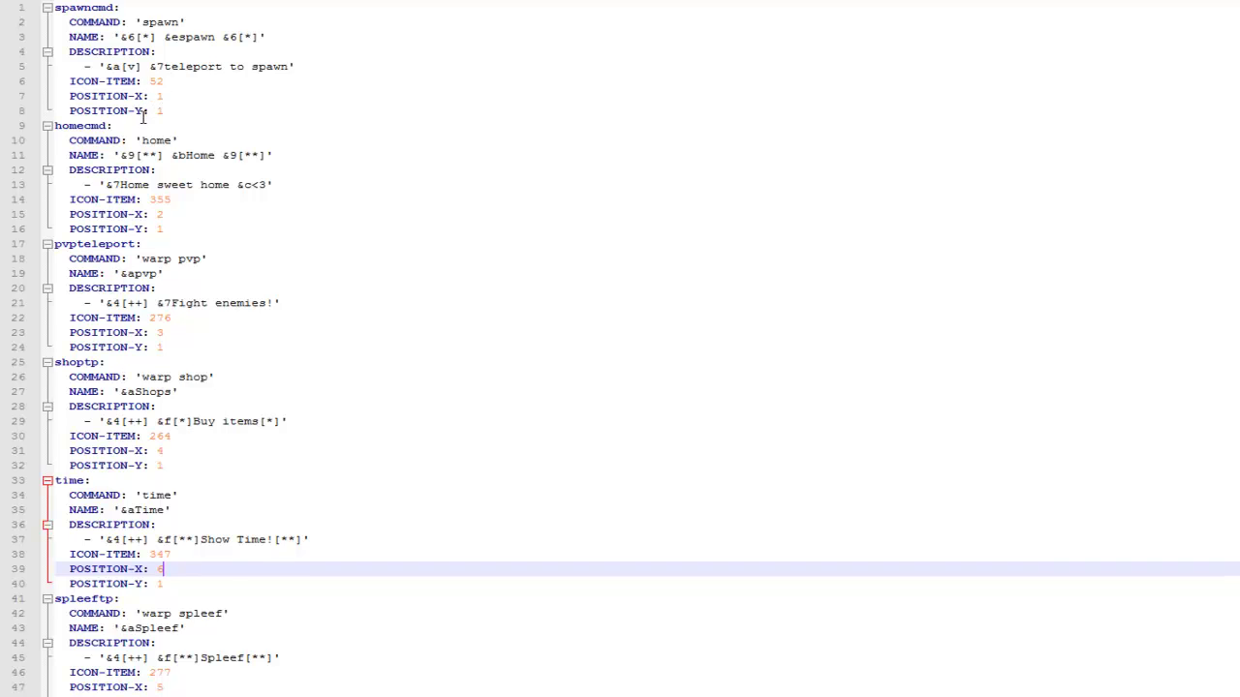
{"action": "scroll", "coordinate": [248, 364], "scroll_direction": "down", "scroll_amount": 2}
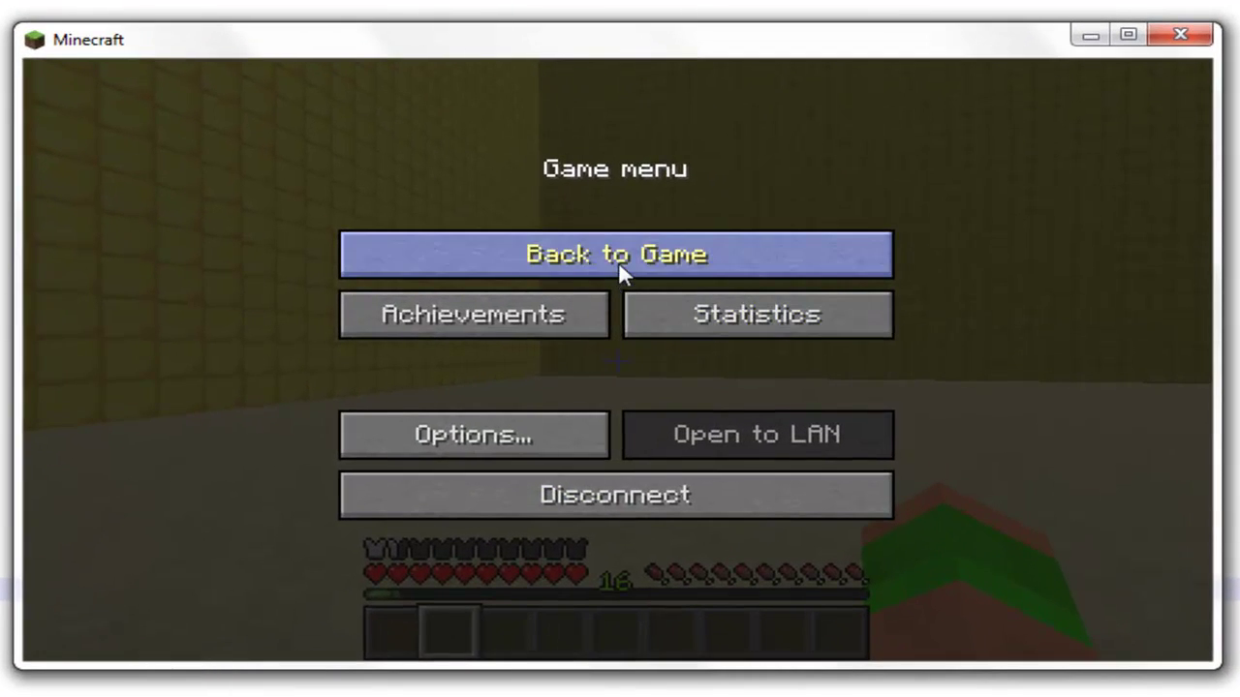
- Resume the game in Minecraft and reload the server with /reload
{"action": "left_click", "coordinate": [619, 266]}
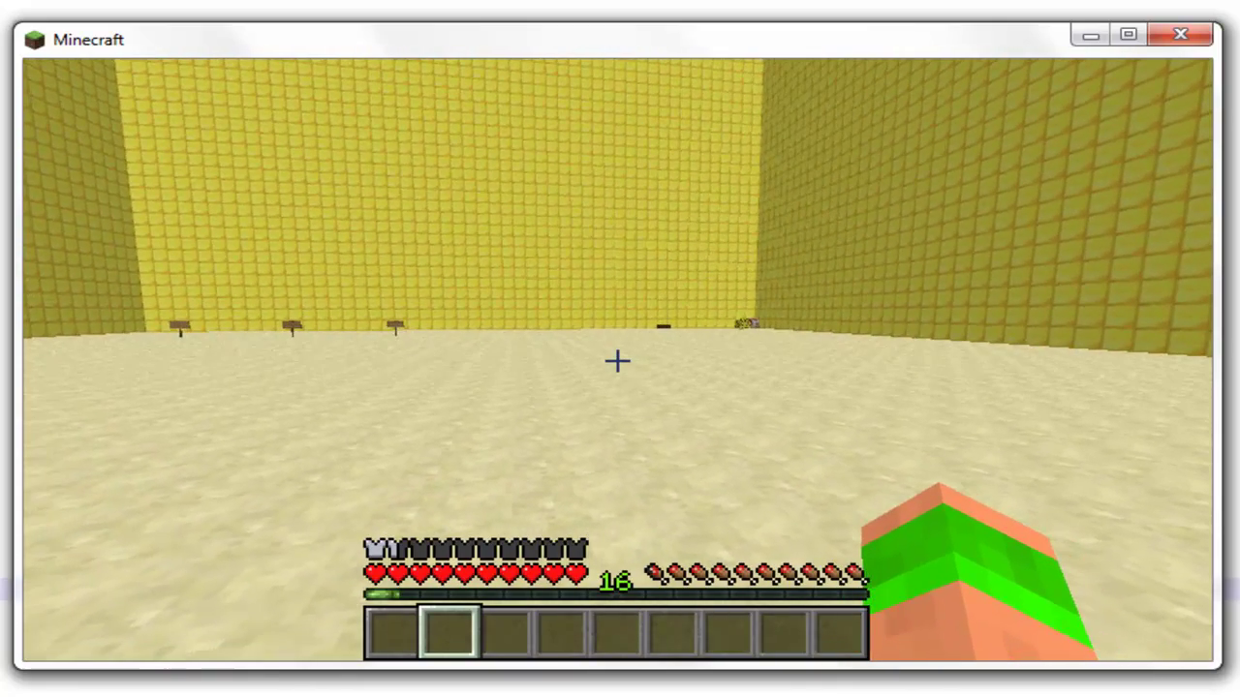
{"action": "key", "text": "slash"}
{"action": "type", "text": "reload"}
{"action": "key", "text": "Return"}
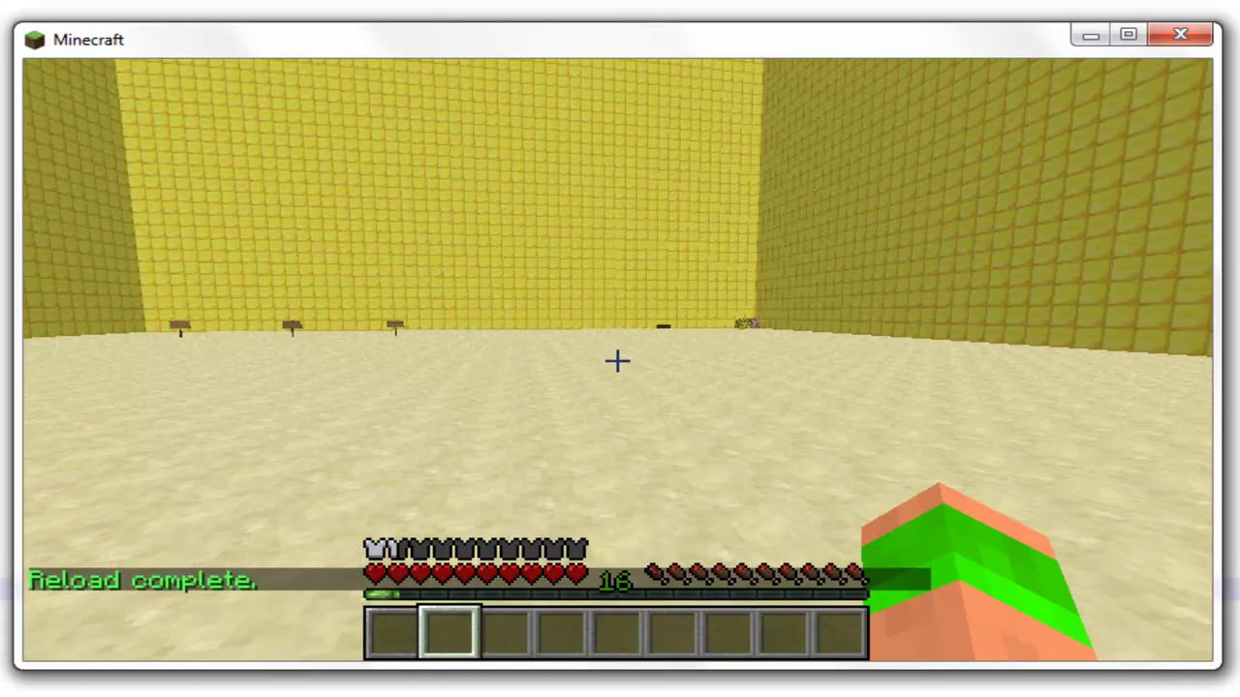
- Open the Player Commands menu with /pc and run its clock item
{"action": "key", "text": "slash"}
{"action": "type", "text": "menu"}
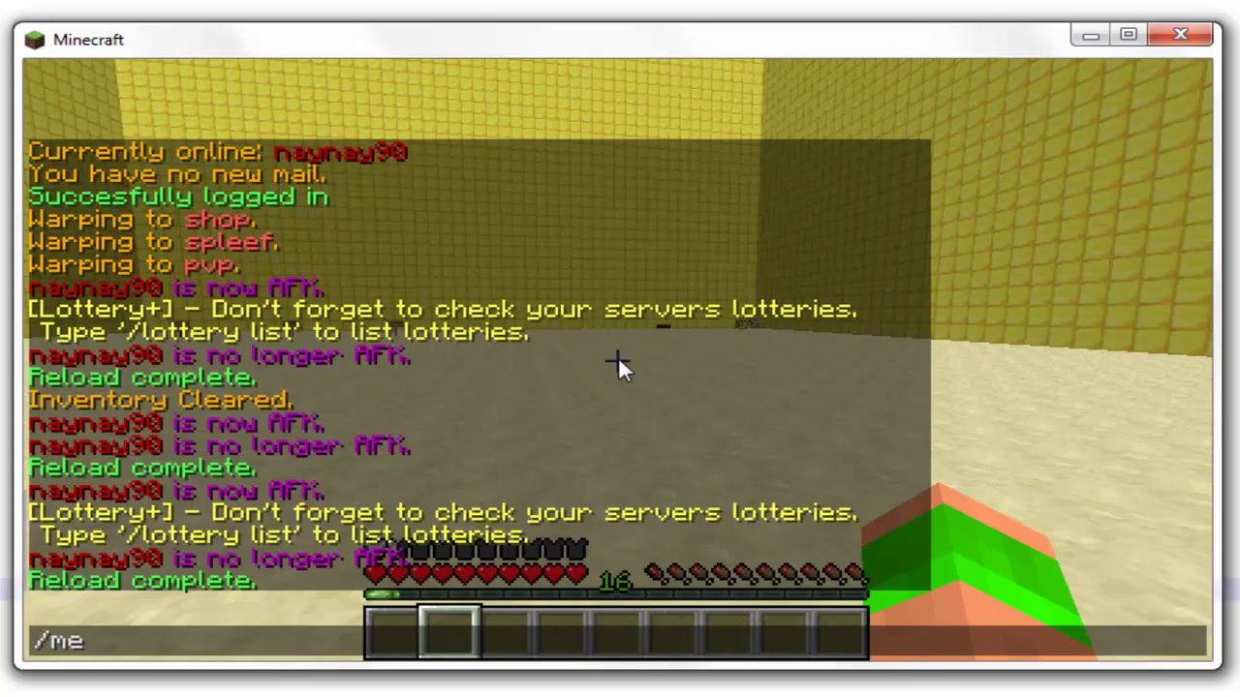
{"action": "key", "text": "BackSpace"}
{"action": "key", "text": "BackSpace"}
{"action": "key", "text": "BackSpace"}
{"action": "key", "text": "BackSpace"}
{"action": "type", "text": "pc"}
{"action": "key", "text": "Return"}
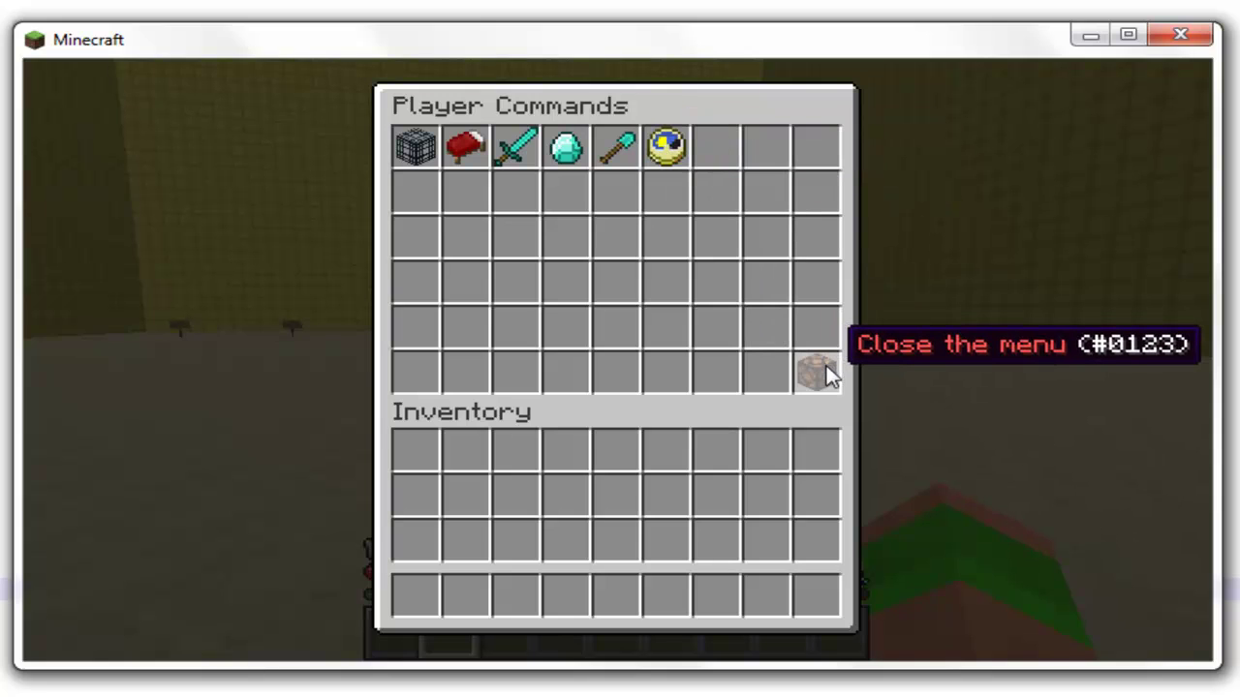
{"action": "left_click", "coordinate": [683, 143]}
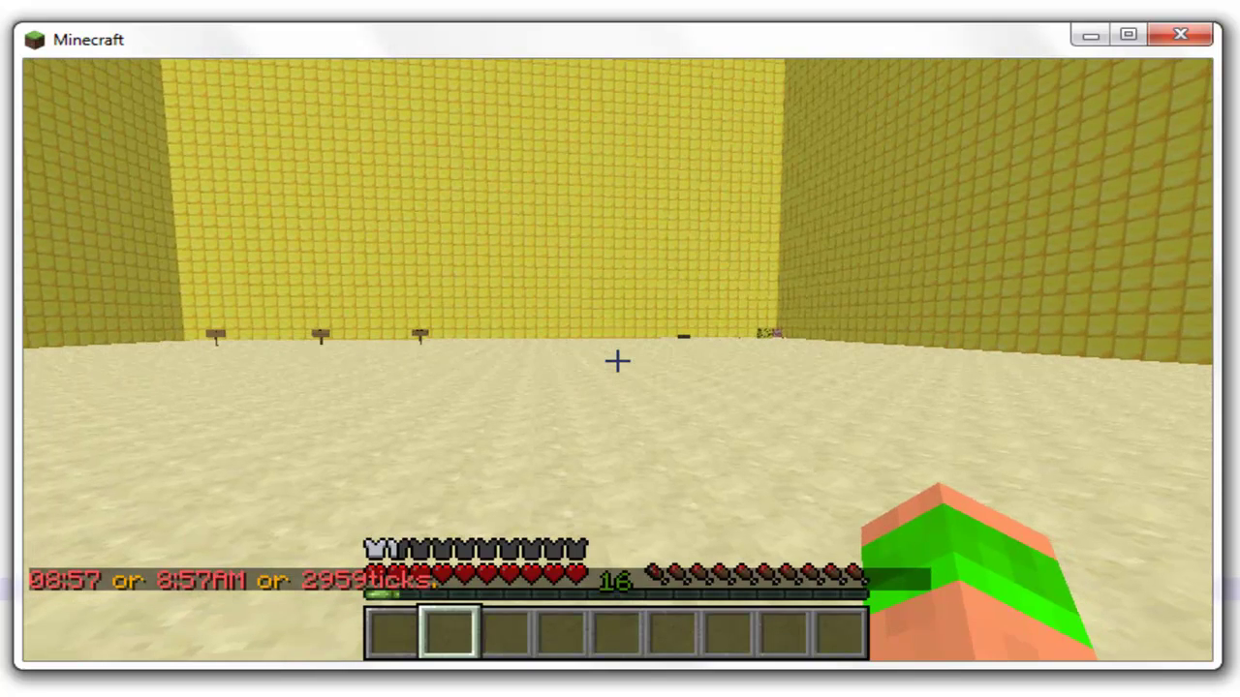
- Reopen the Player Commands menu with /pc and teleport to spawn with the monster spawner item
{"action": "key", "text": "slash"}
{"action": "type", "text": "pc"}
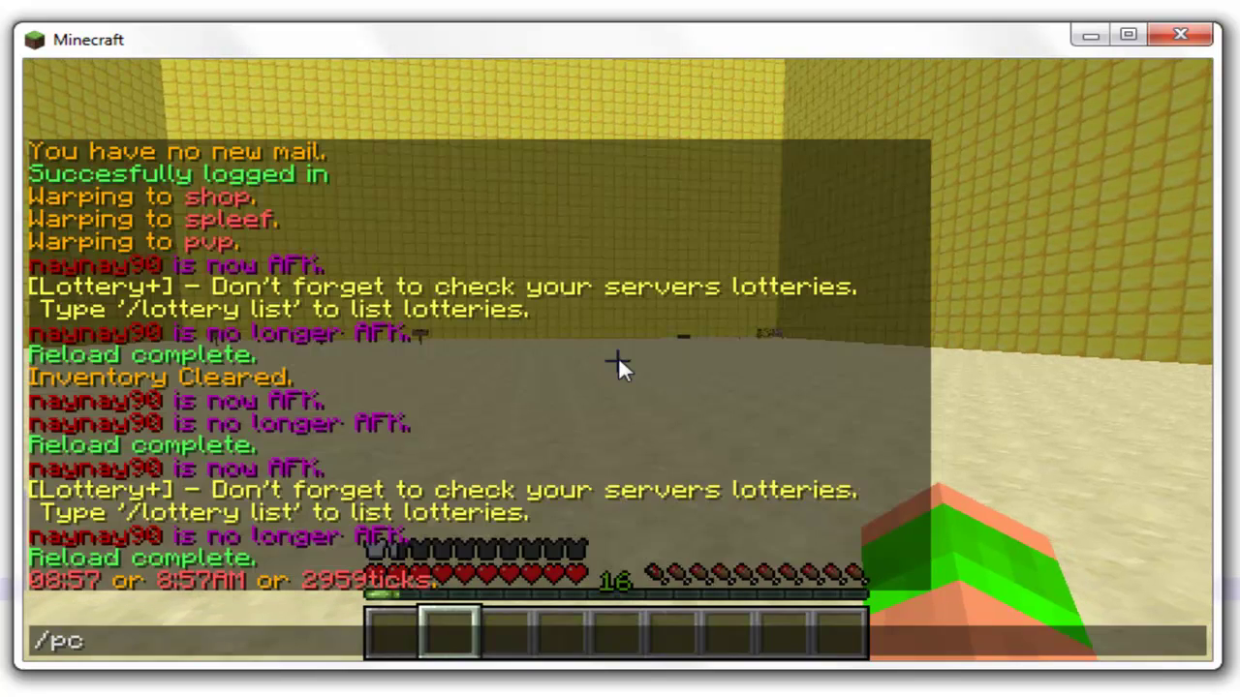
{"action": "key", "text": "Return"}
{"action": "left_click", "coordinate": [425, 155]}
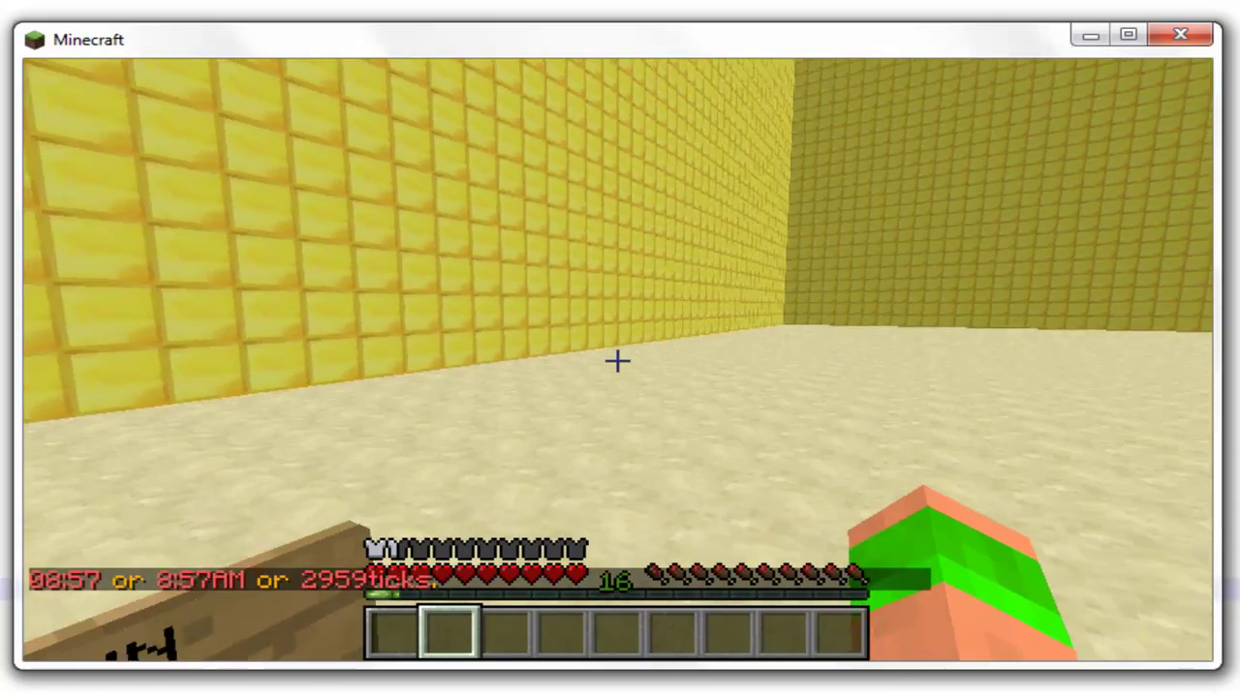
- Open the menu again with /pc and warp to pvp with the diamond sword item
{"action": "key", "text": "slash"}
{"action": "type", "text": "pc"}
{"action": "key", "text": "Return"}
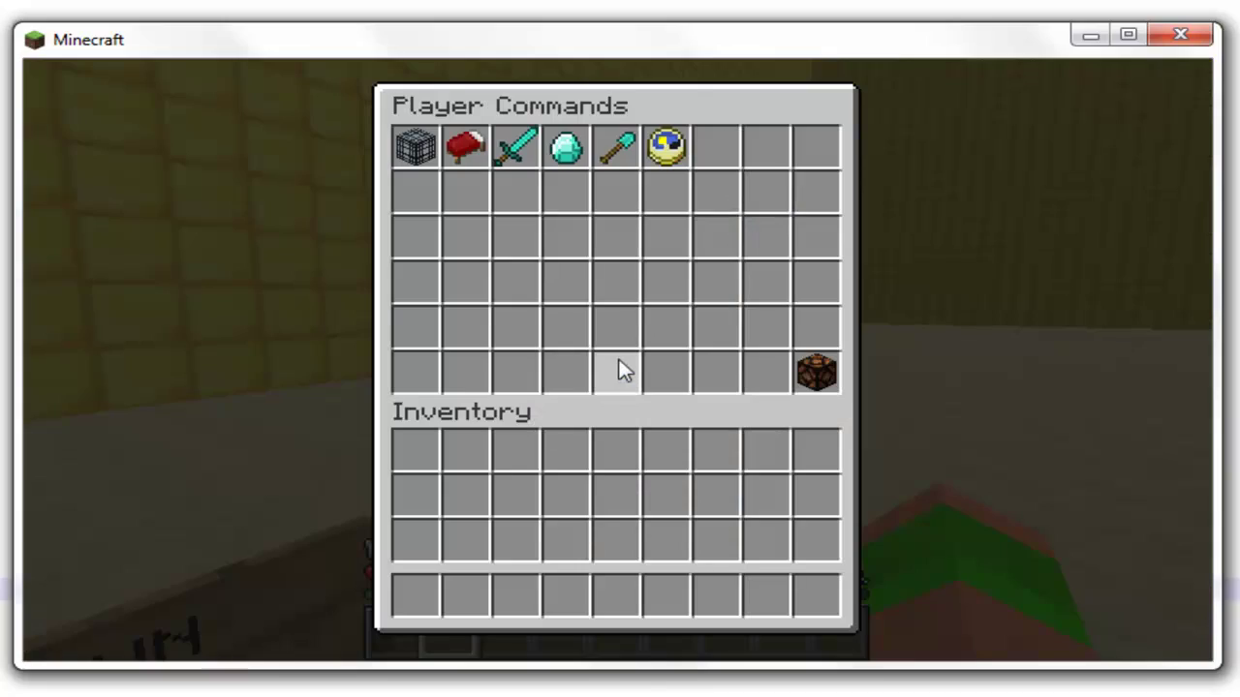
{"action": "left_click", "coordinate": [517, 148]}
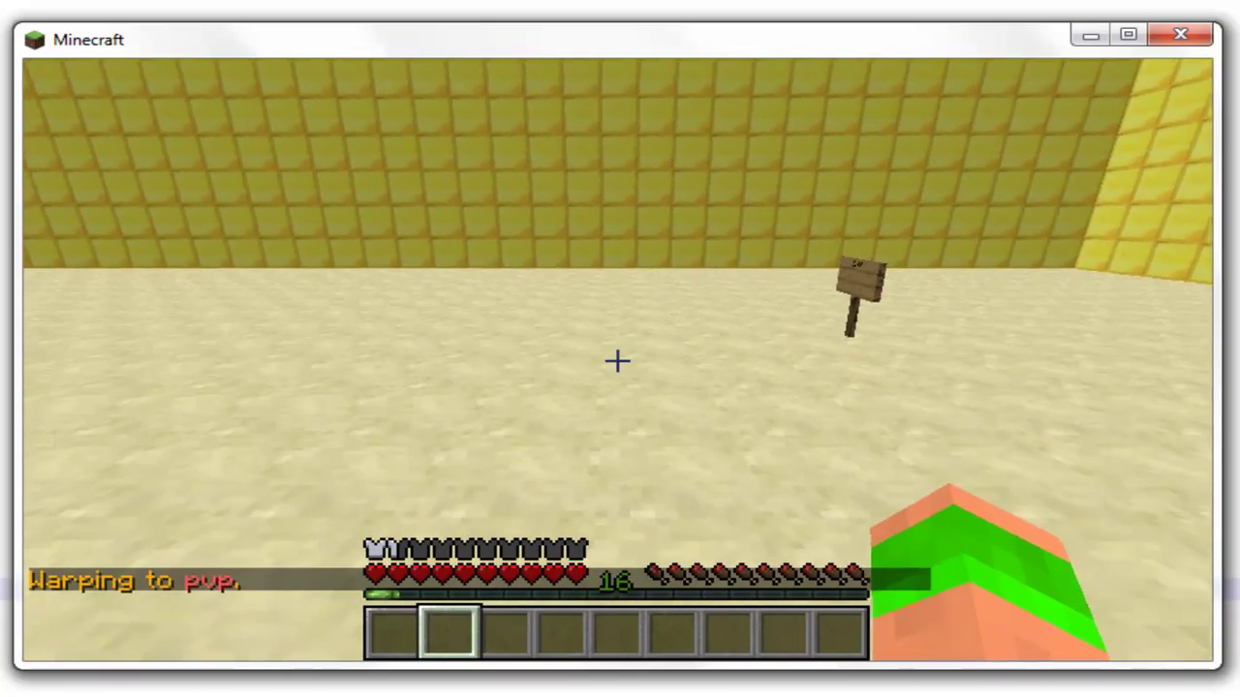
- Run the bed's home item from the /pc menu, walk forward, and bring the menu up again with /pc
{"action": "type", "text": "t"}
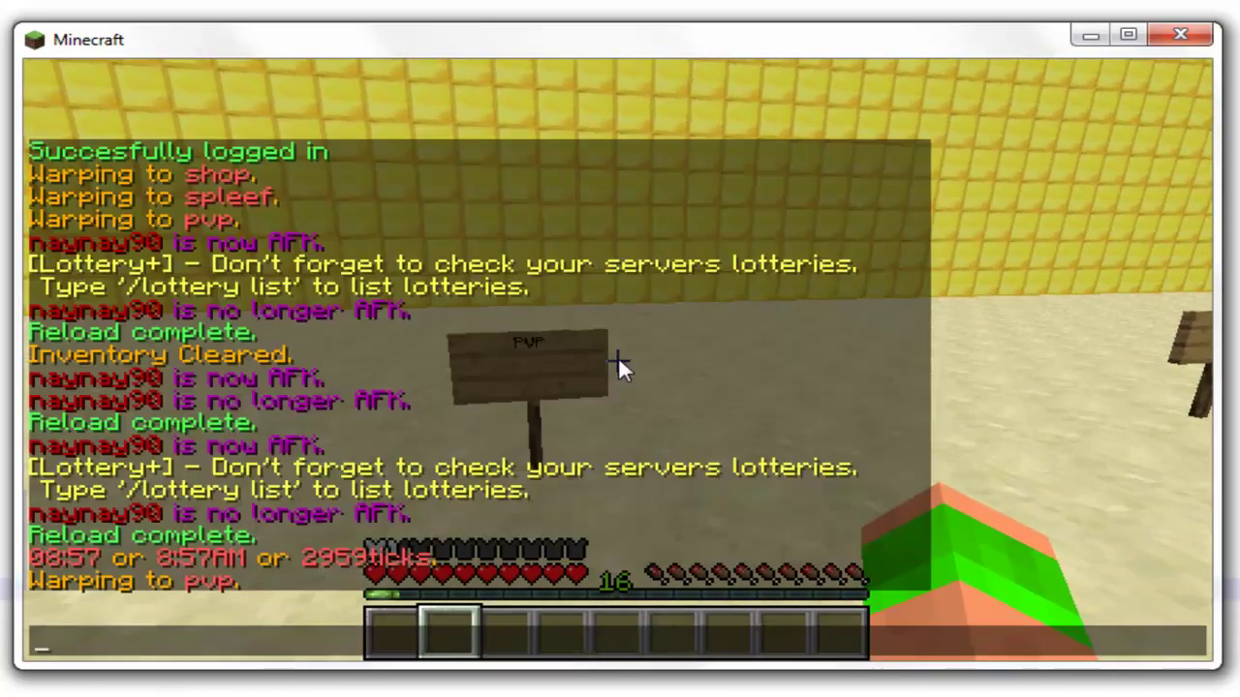
{"action": "type", "text": "/pc"}
{"action": "key", "text": "Return"}
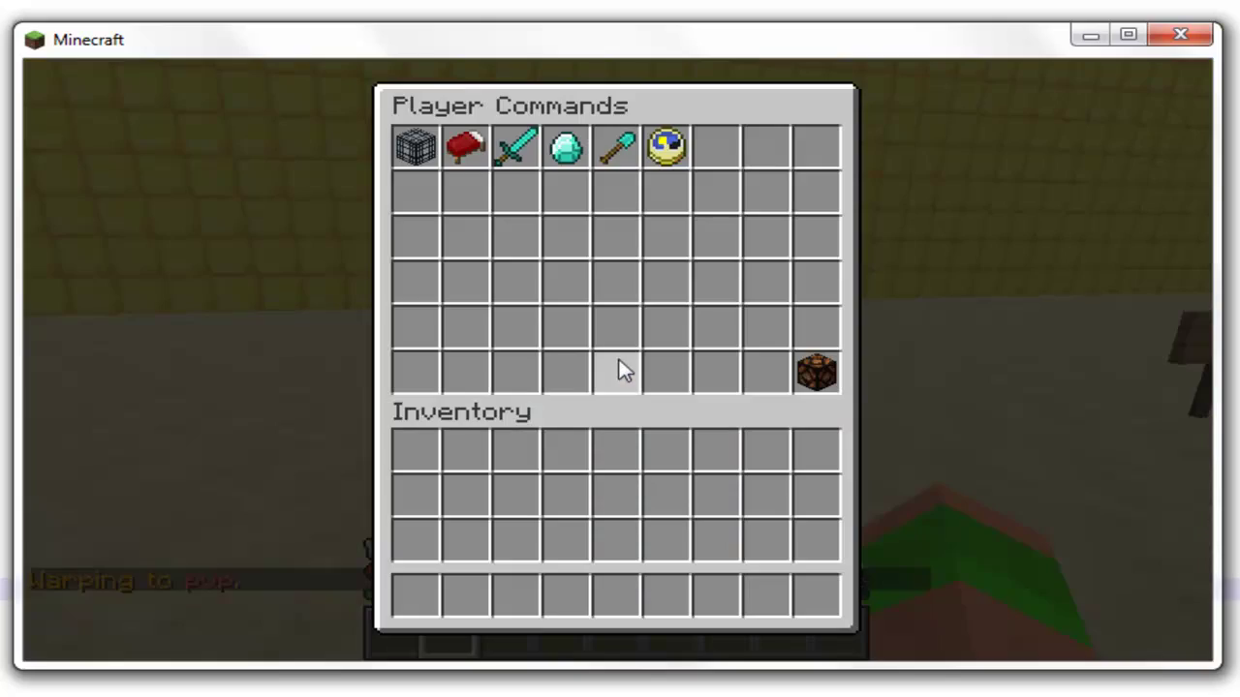
{"action": "left_click", "coordinate": [471, 156]}
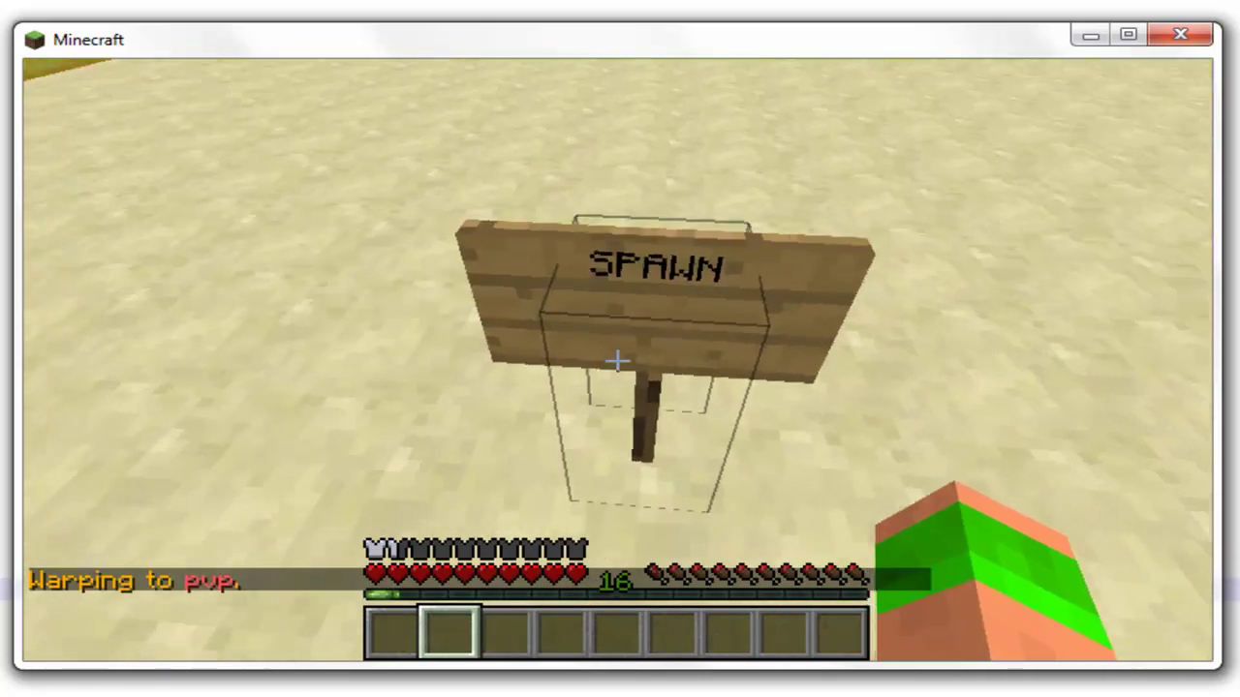
{"action": "key", "text": "w"}
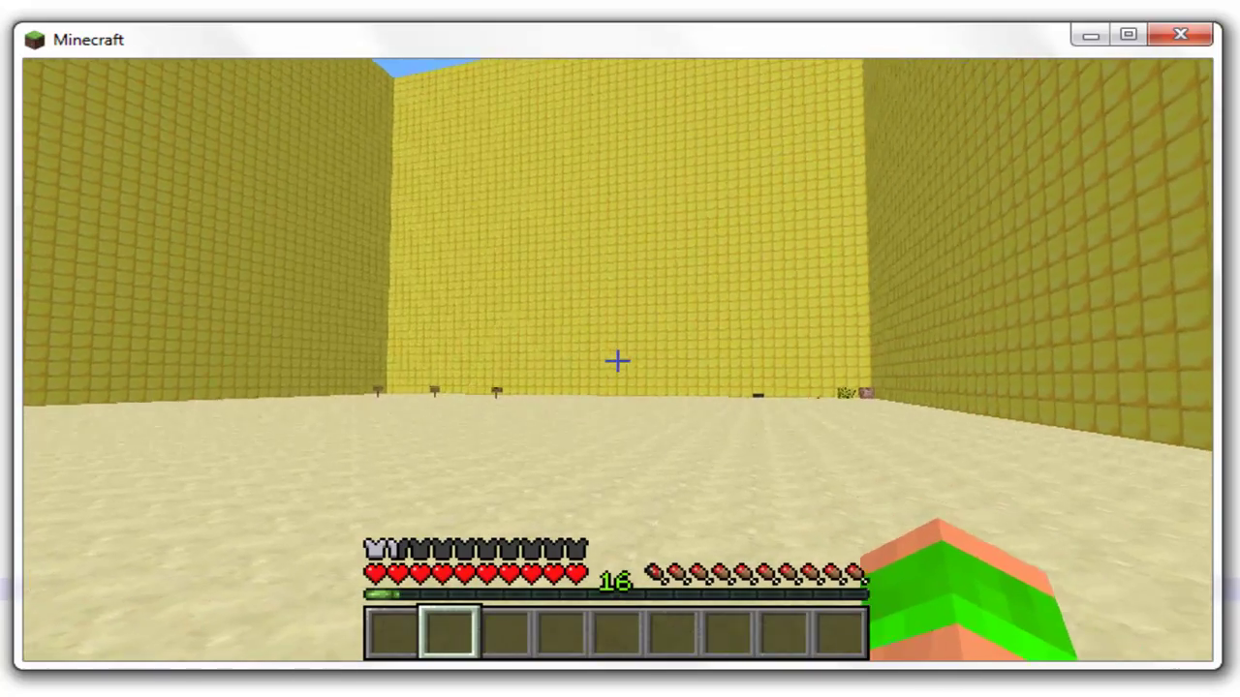
{"action": "type", "text": "/pc"}
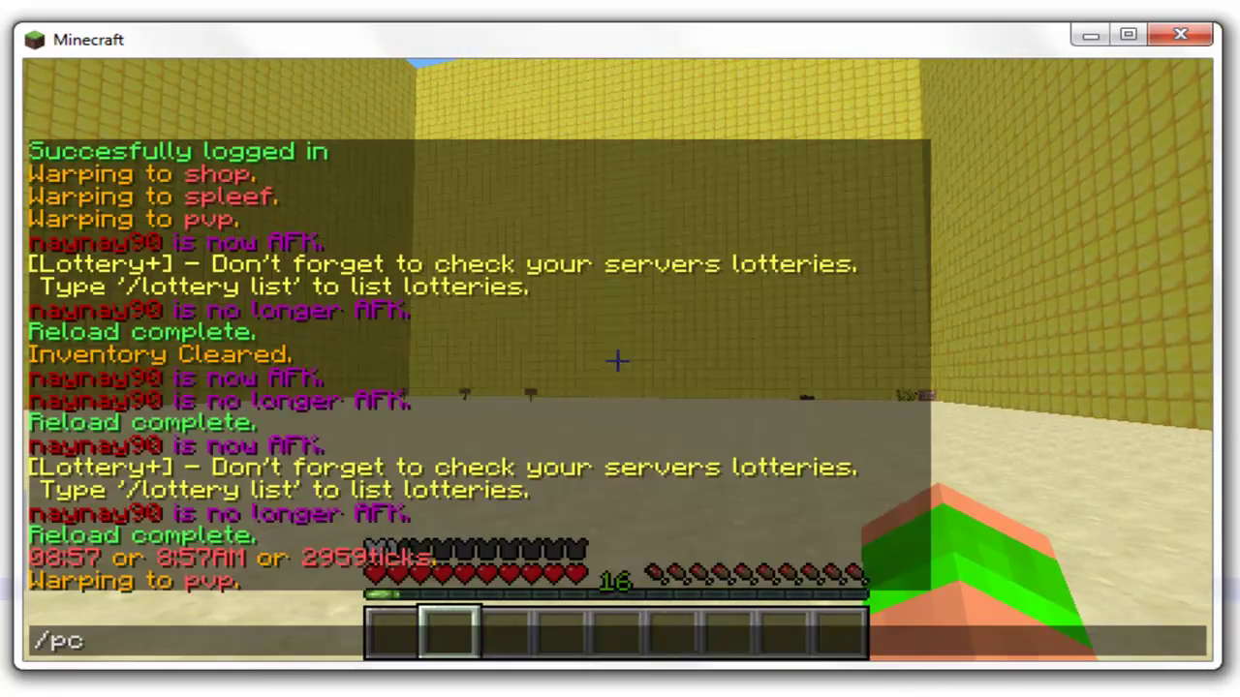
{"action": "key", "text": "Return"}
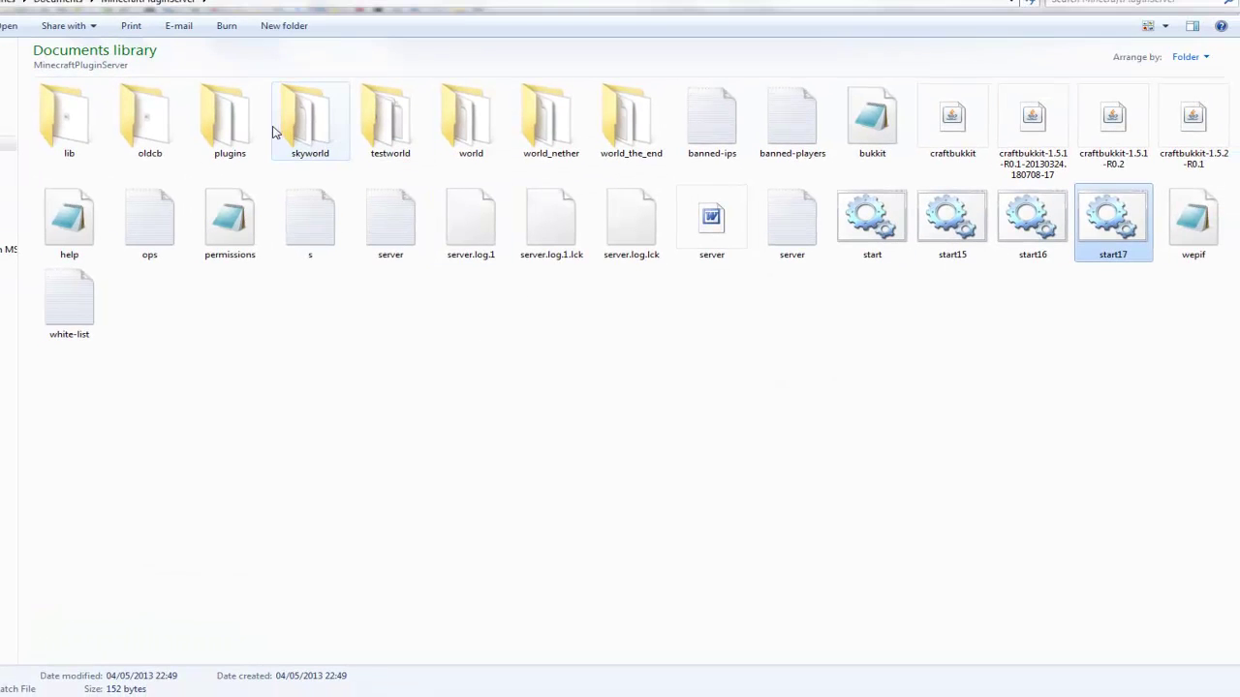
- Open the config file from the server's plugins/ChestCommands folder for editing and examine its menu-command and menu-name settings
{"action": "double_click", "coordinate": [240, 136]}
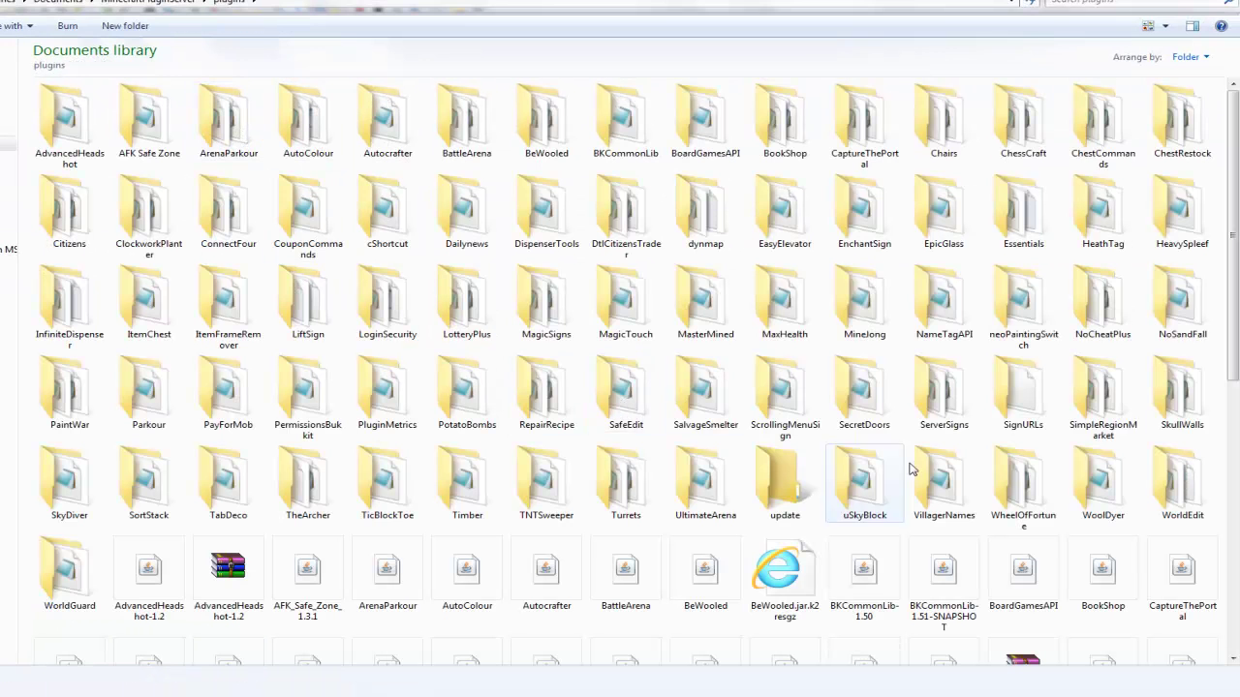
{"action": "left_click", "coordinate": [372, 240]}
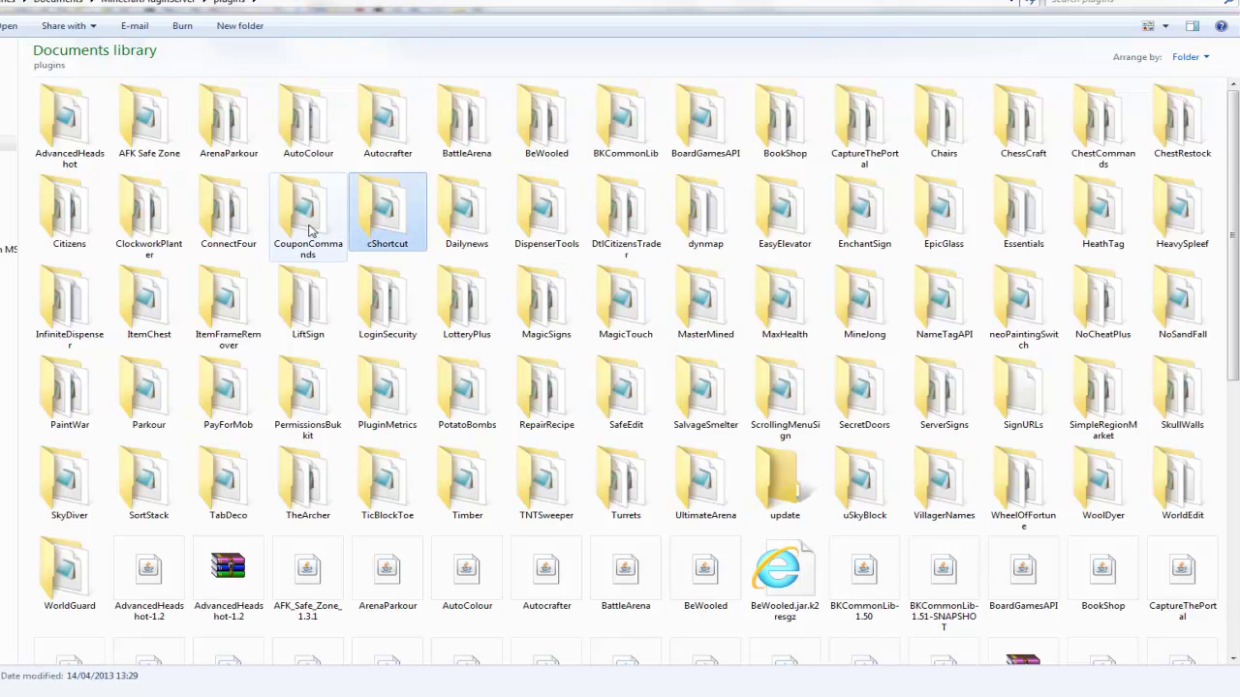
{"action": "left_click_drag", "start_coordinate": [297, 205], "coordinate": [291, 131]}
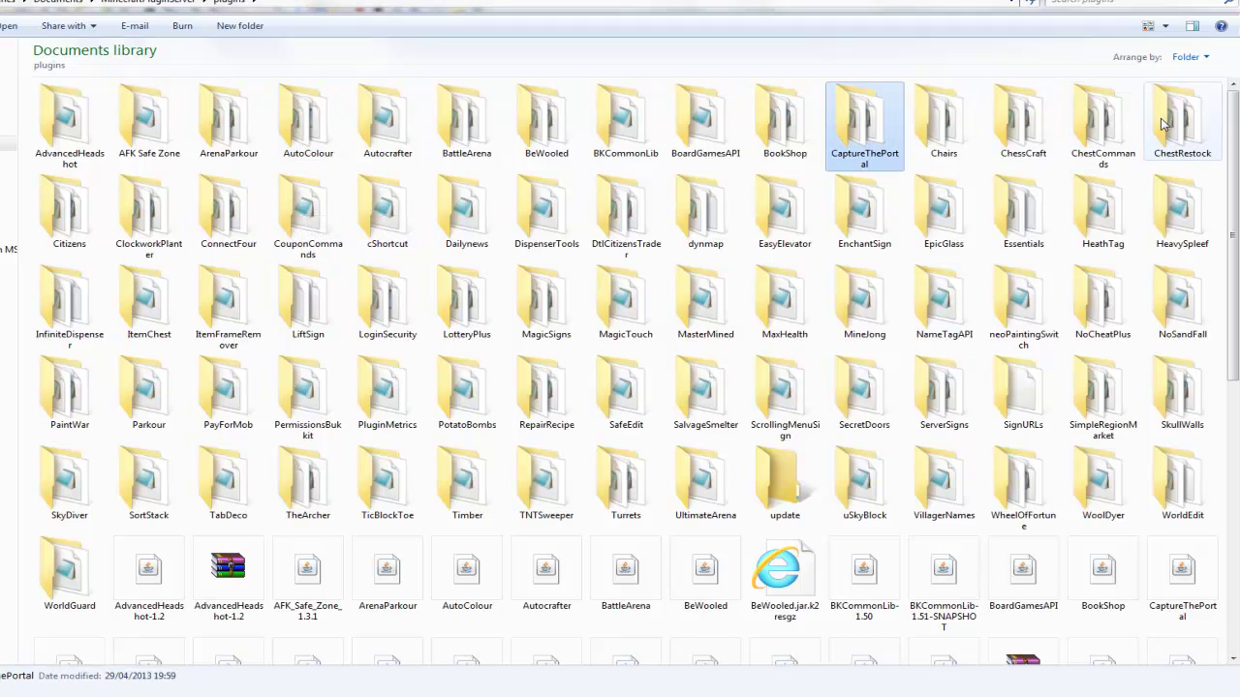
{"action": "double_click", "coordinate": [1075, 130]}
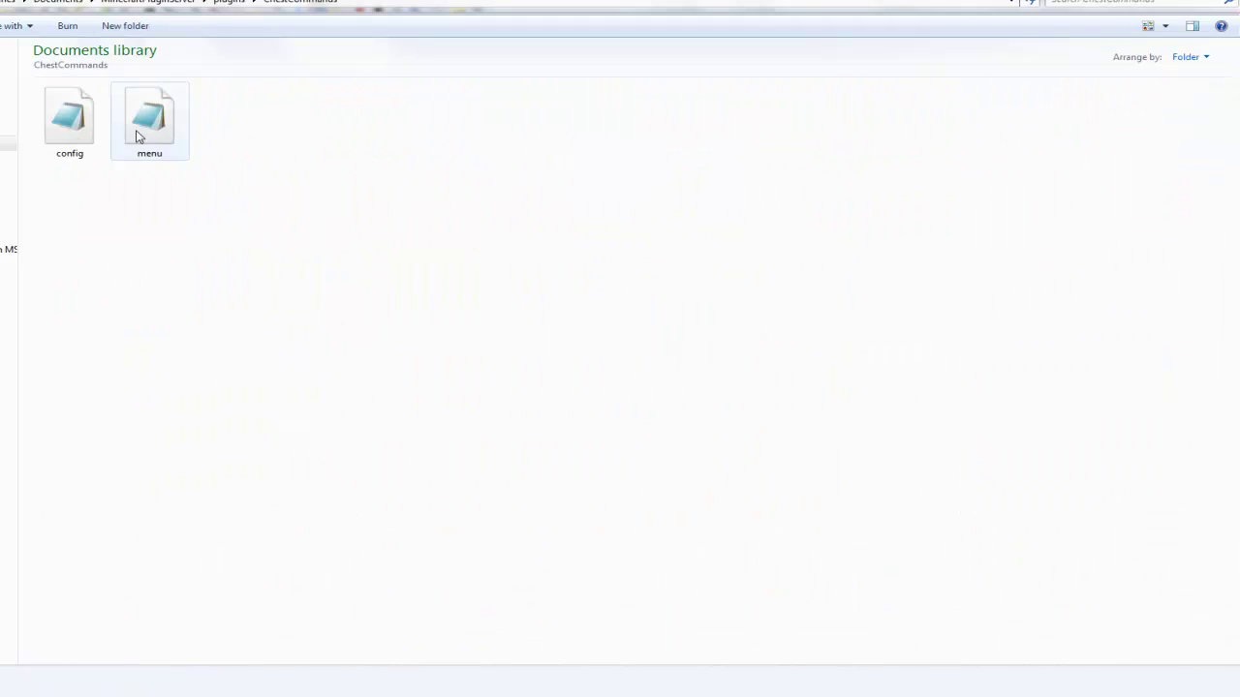
{"action": "right_click", "coordinate": [78, 148]}
{"action": "left_click", "coordinate": [141, 183]}
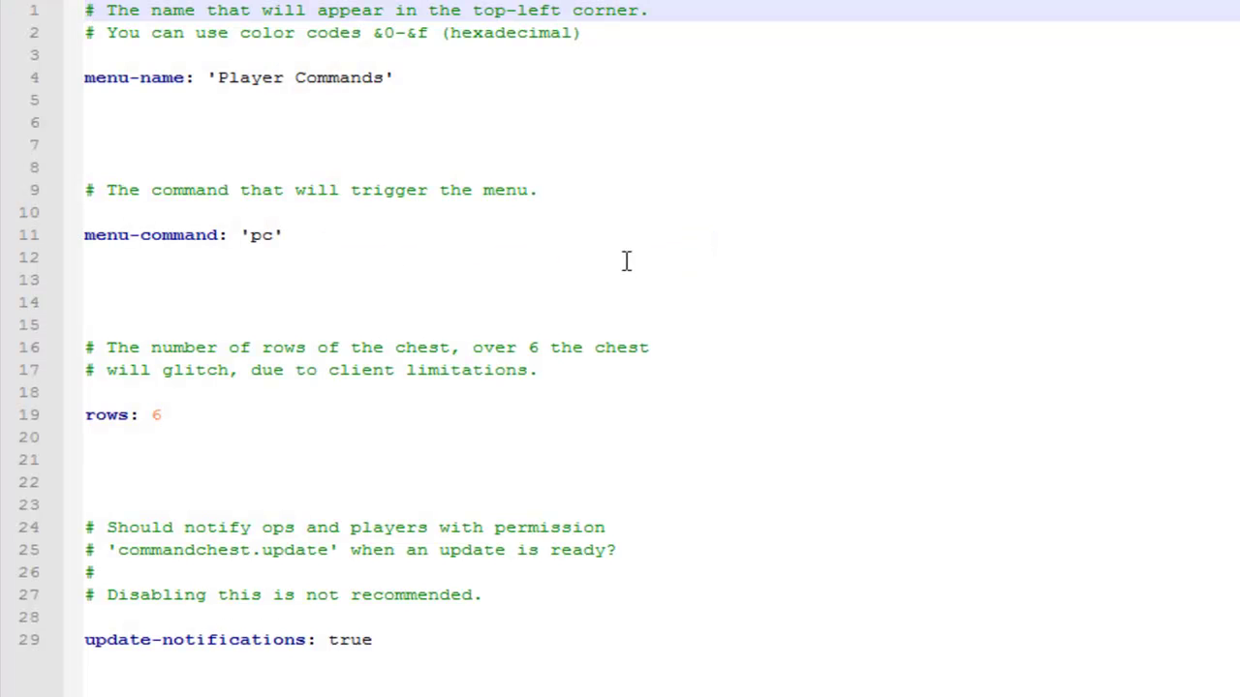
{"action": "double_click", "coordinate": [261, 235]}
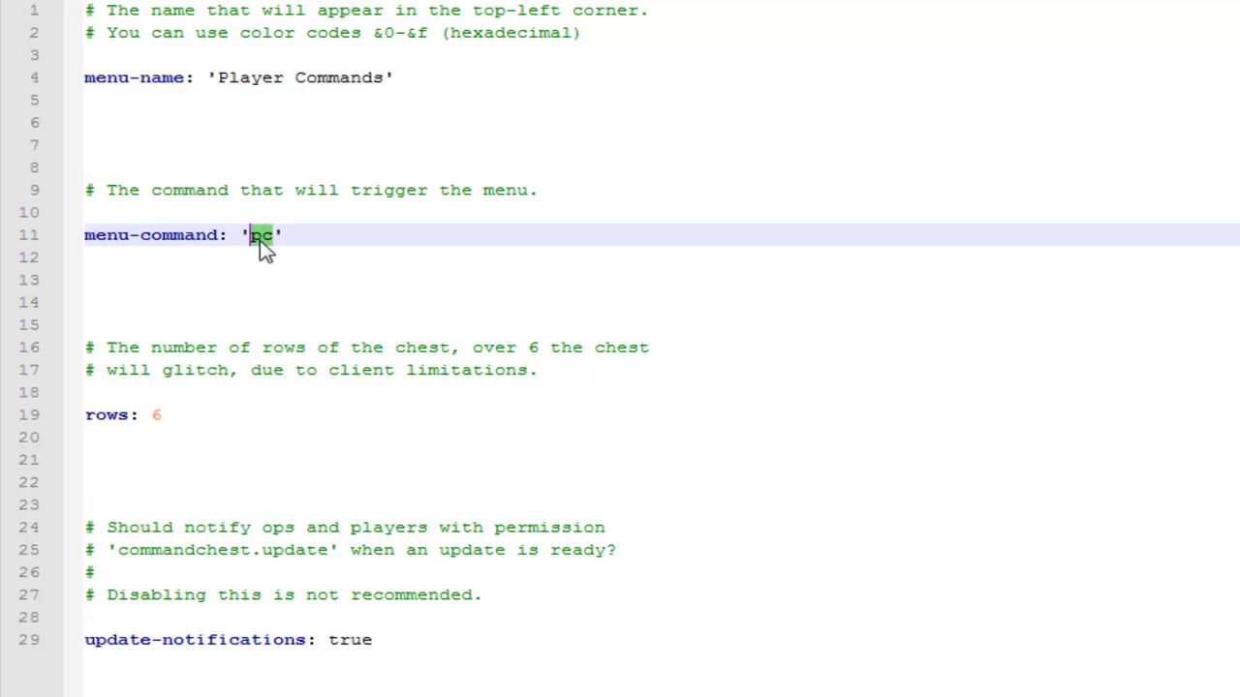
{"action": "left_click", "coordinate": [338, 77]}
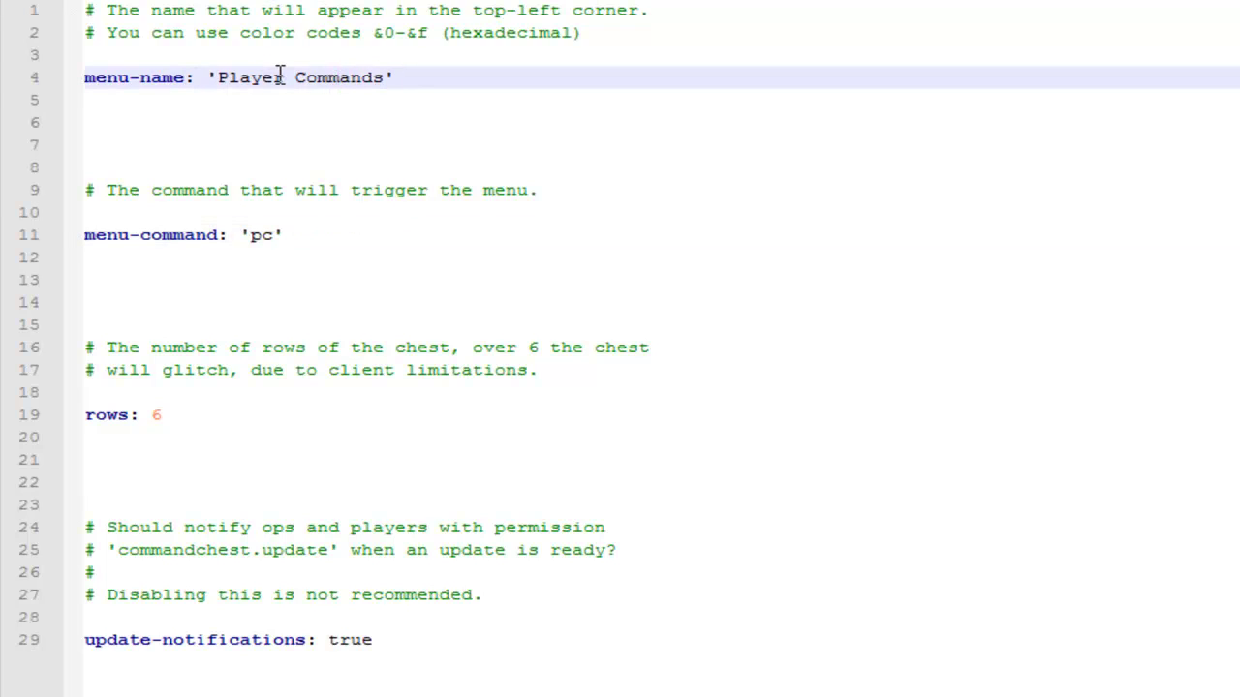